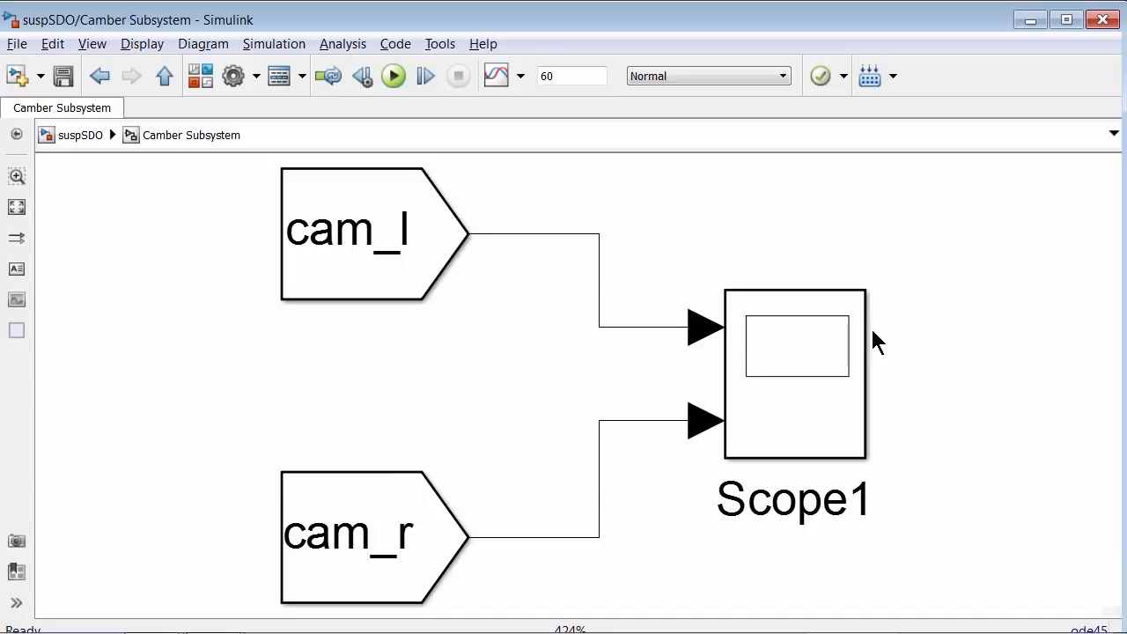
Trace the cam_l From block in the Camber Subsystem to its Goto source in the left wheel's Wheel Subsystem
{"action": "left_click", "coordinate": [379, 277]}
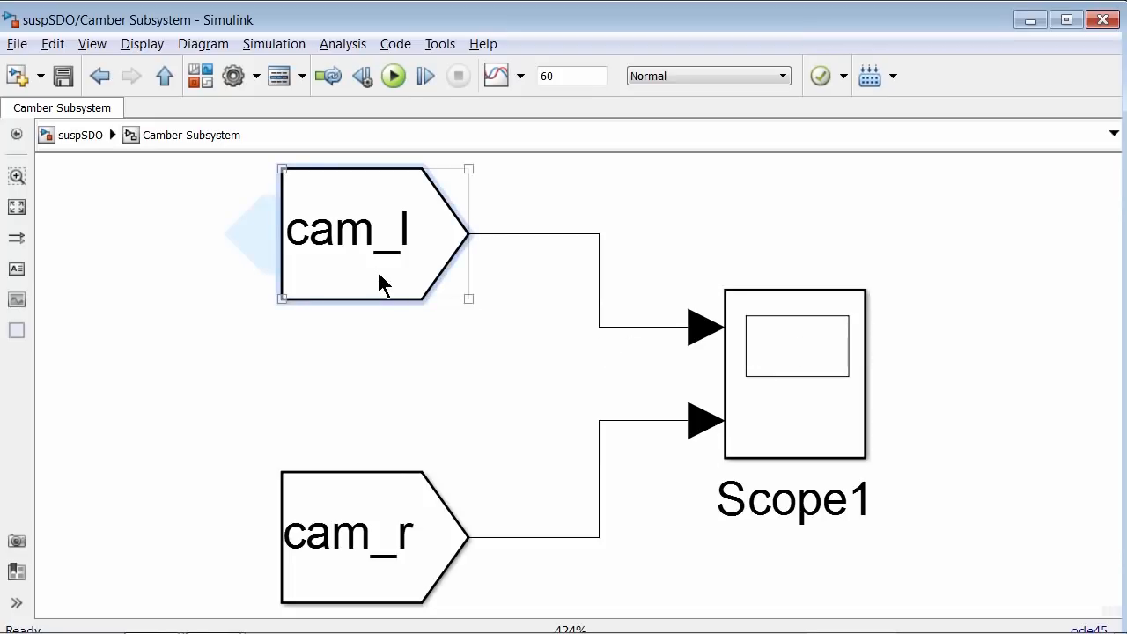
{"action": "double_click", "coordinate": [379, 280]}
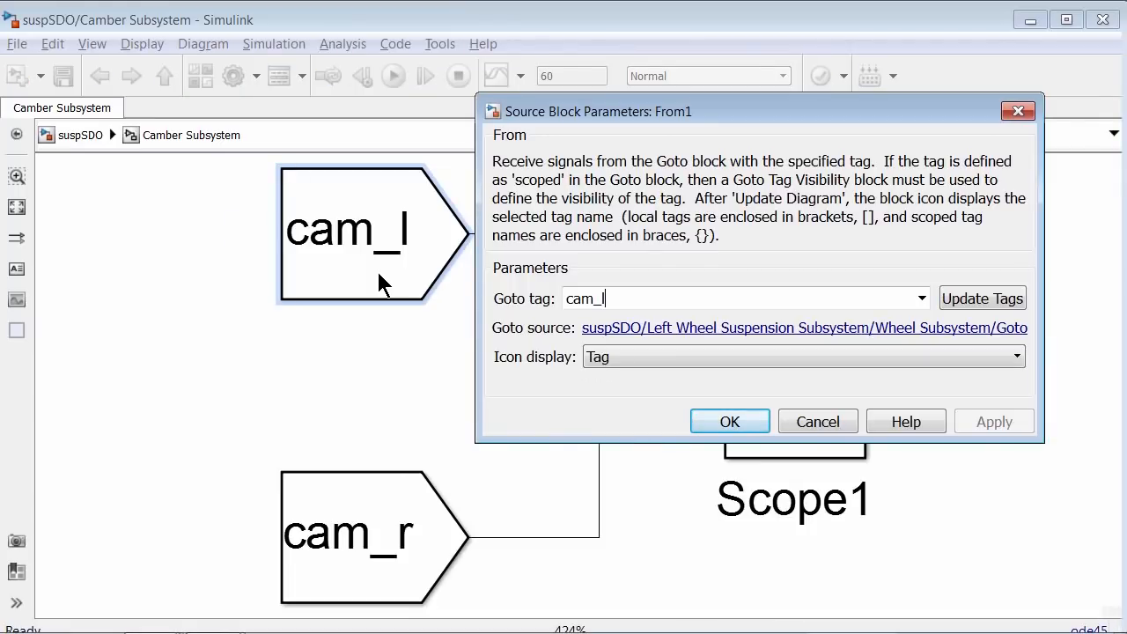
{"action": "left_click", "coordinate": [627, 329]}
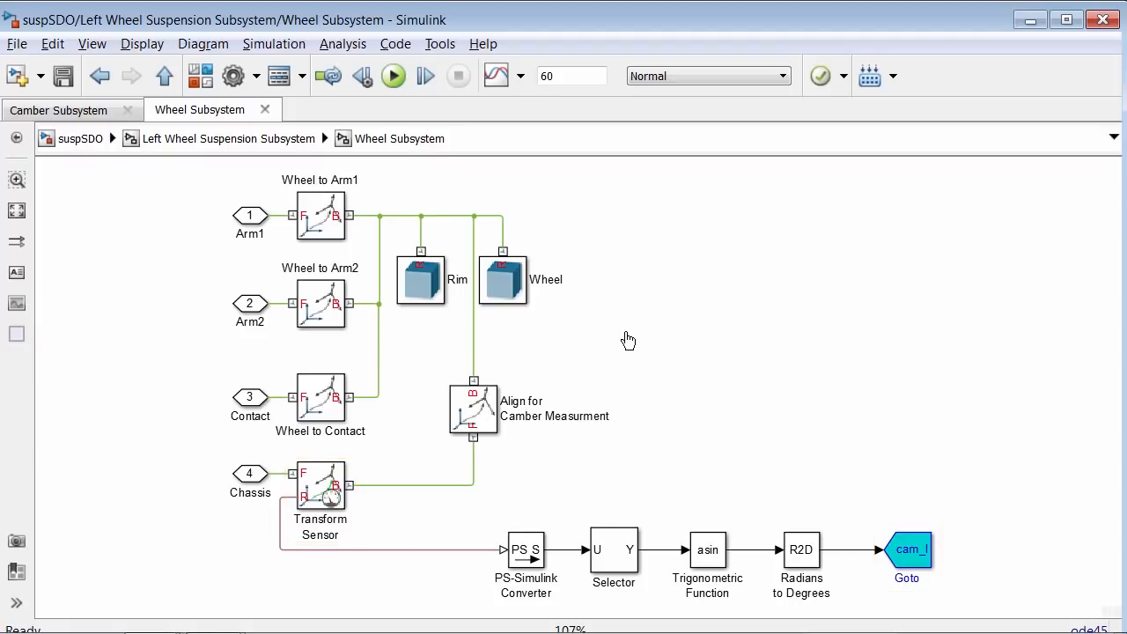
Review the camber angle and roll center height design goals in the presentation and return to the Simulink model
{"action": "key", "text": "alt+Tab"}
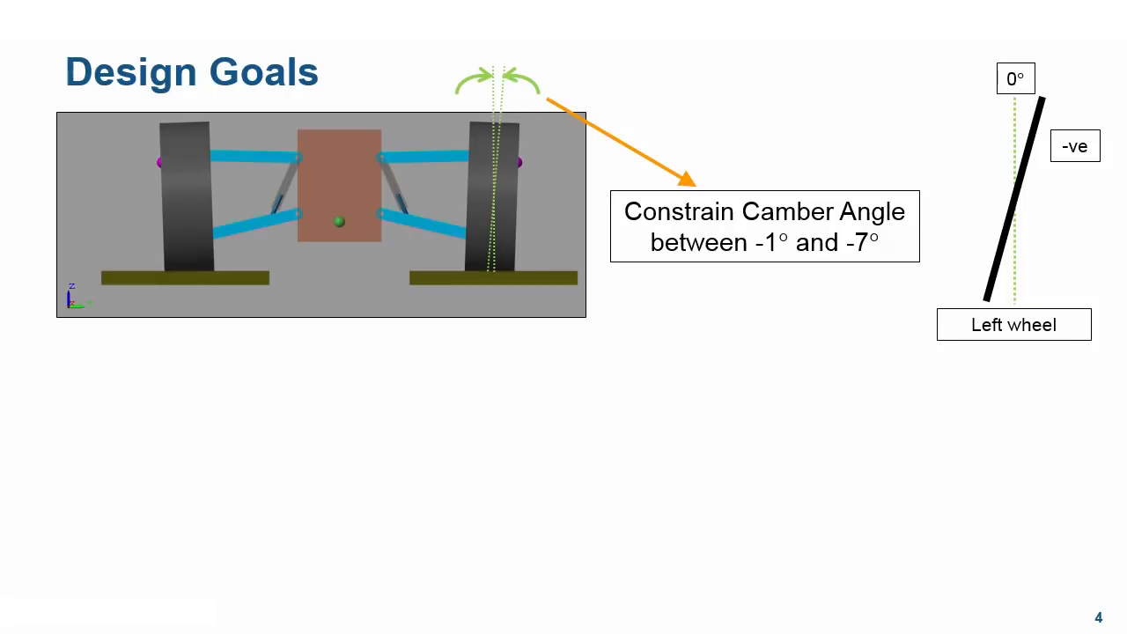
{"action": "key", "text": "Right"}
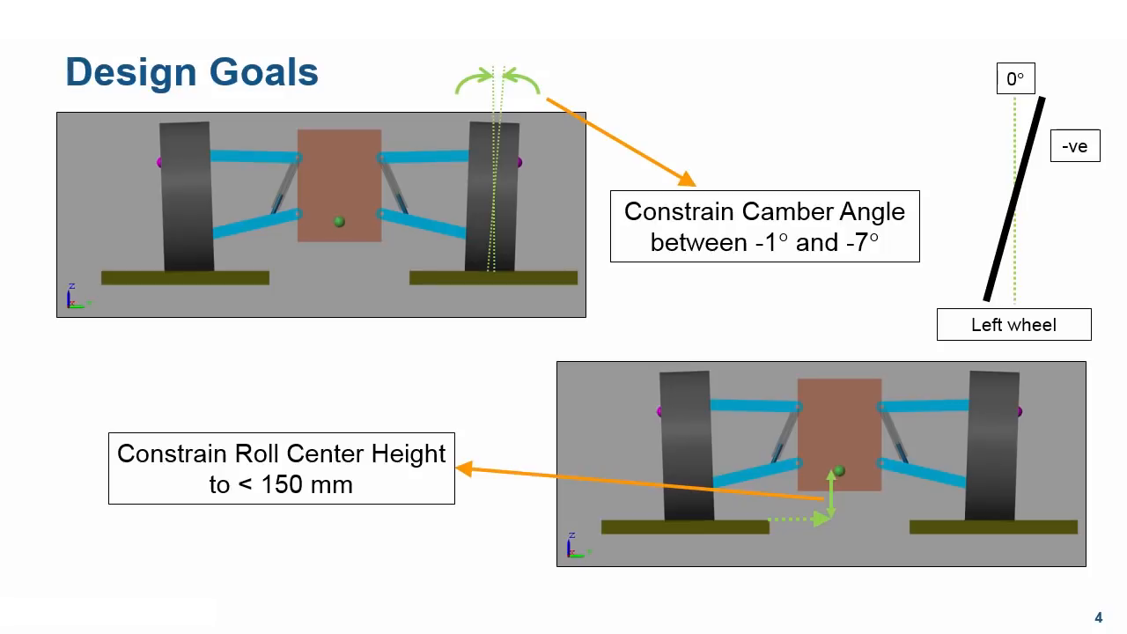
{"action": "key", "text": "alt+Tab"}
{"action": "key", "text": "alt+Tab"}
{"action": "key", "text": "alt+Tab"}
{"action": "left_click", "coordinate": [624, 333]}
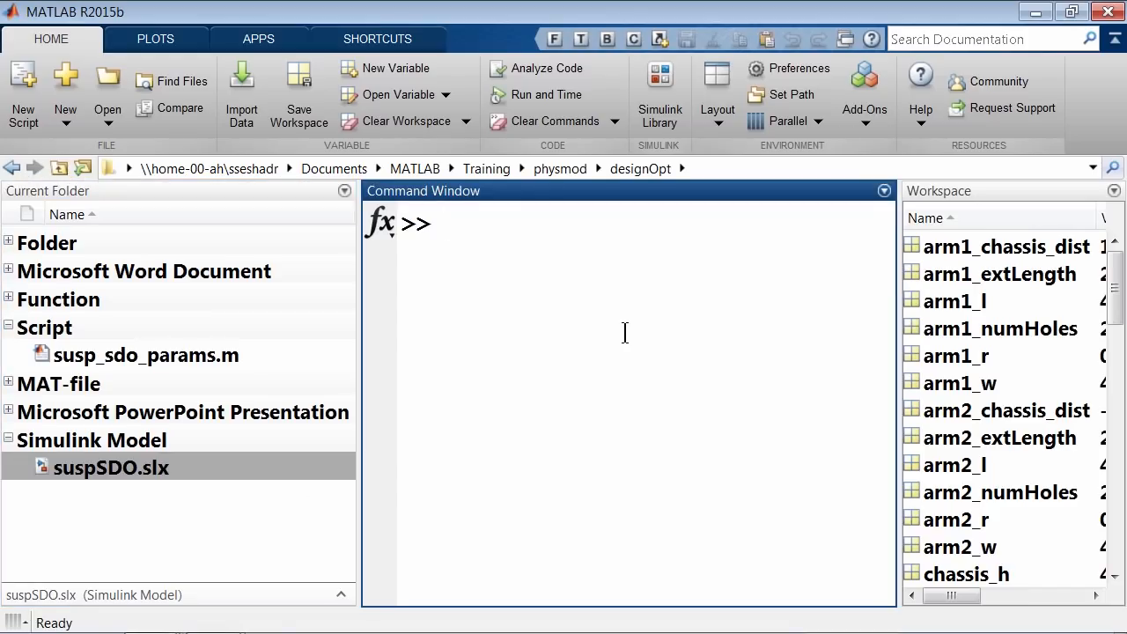
{"action": "key", "text": "alt+Tab"}
{"action": "key", "text": "alt+Tab"}
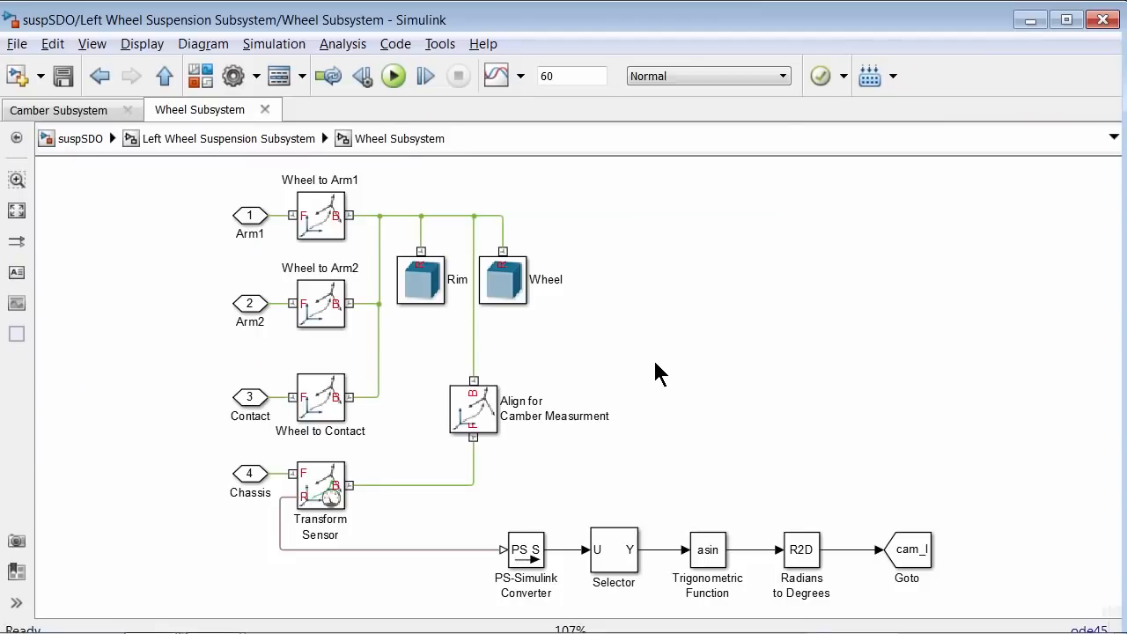
Update the suspSDO model and show the suspension in a maximized Mechanics Explorer, viewed along the X axis with both wheels in sight
{"action": "key", "text": "ctrl+t"}
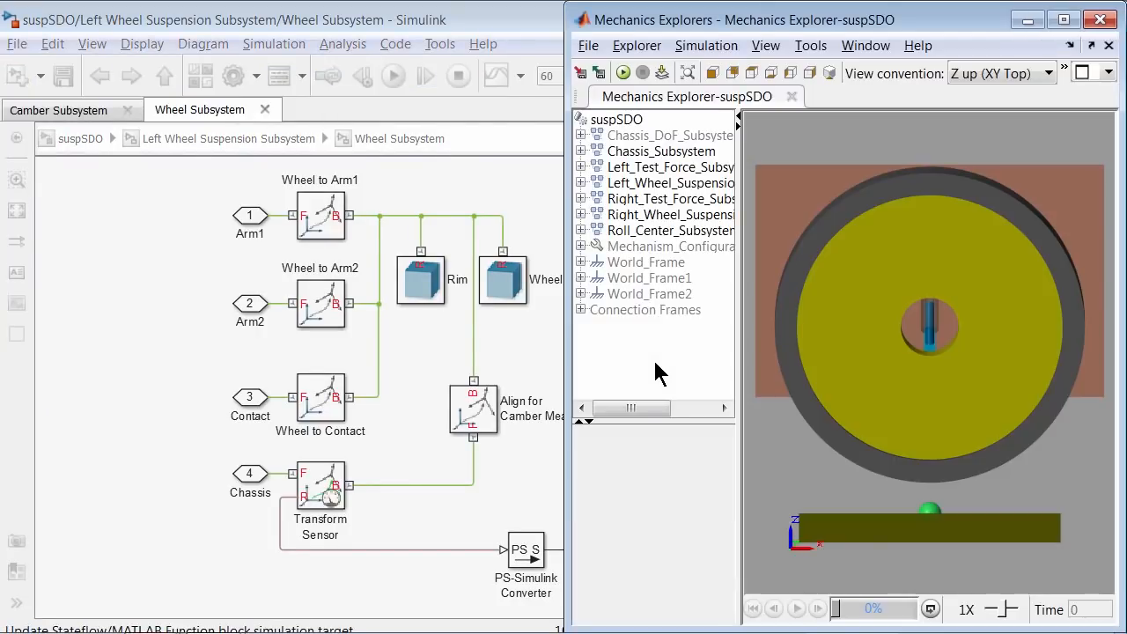
{"action": "left_click", "coordinate": [1064, 20]}
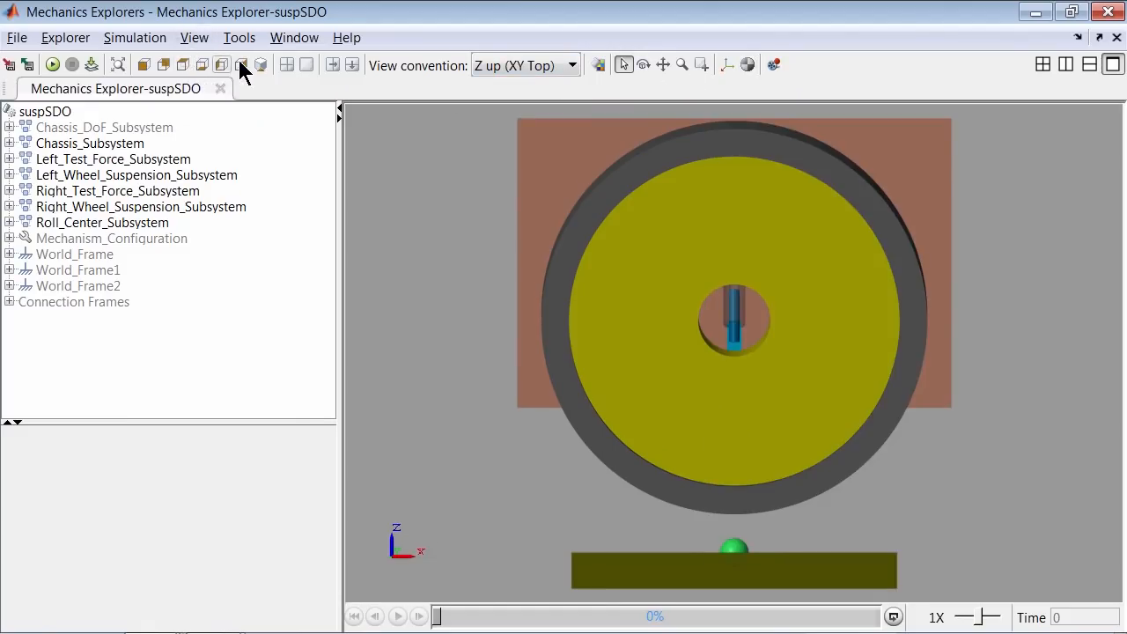
{"action": "left_click", "coordinate": [243, 66]}
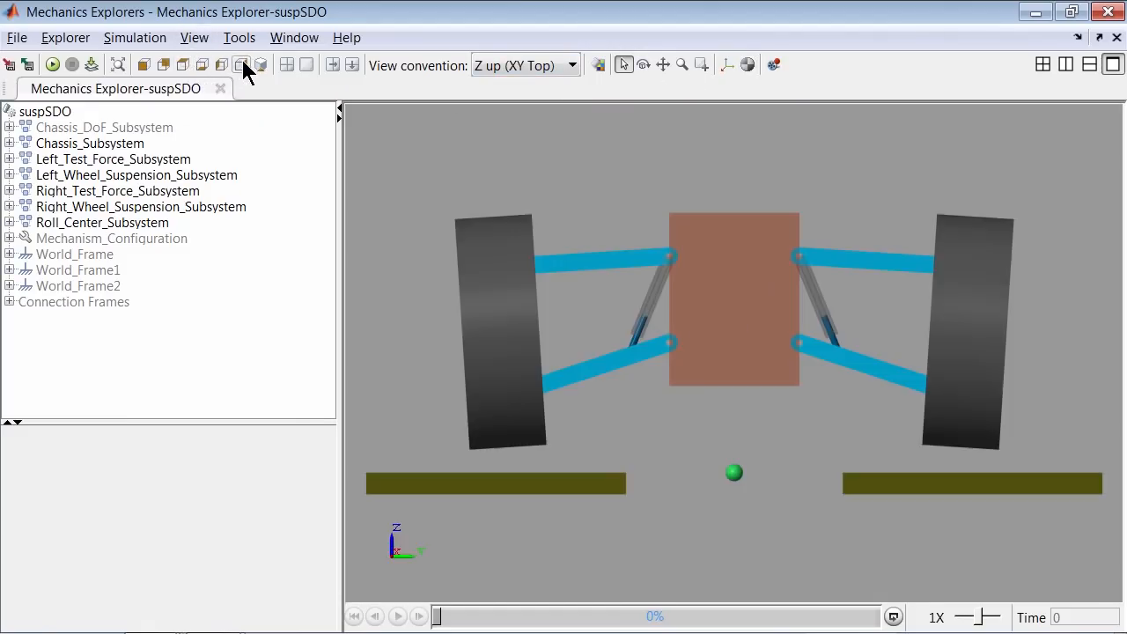
Run the suspension simulation and pause its animation while the chassis is rolled to one side
{"action": "left_click", "coordinate": [51, 65]}
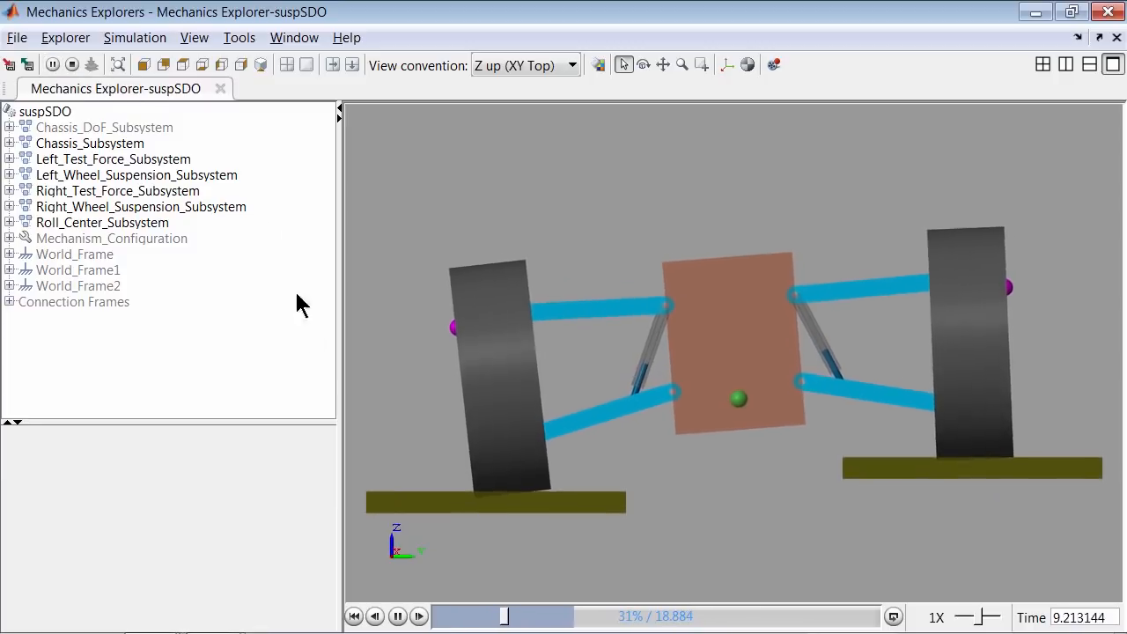
{"action": "left_click", "coordinate": [398, 617]}
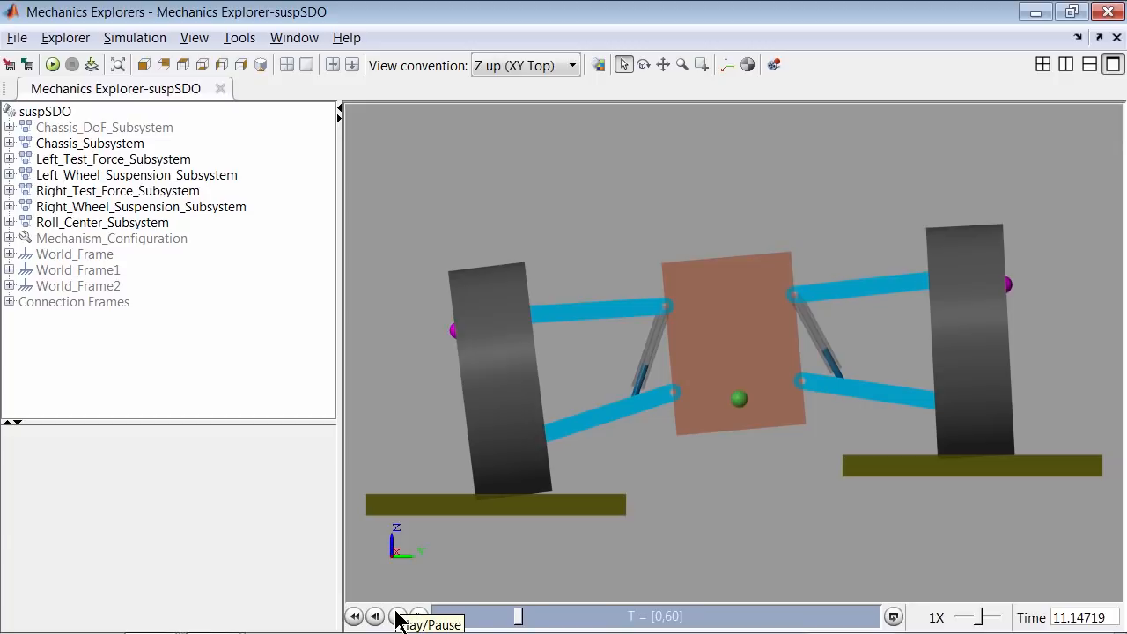
Switch back to Simulink and open the Roll Center Subsystem from the top level of suspSDO
{"action": "key", "text": "alt+Tab"}
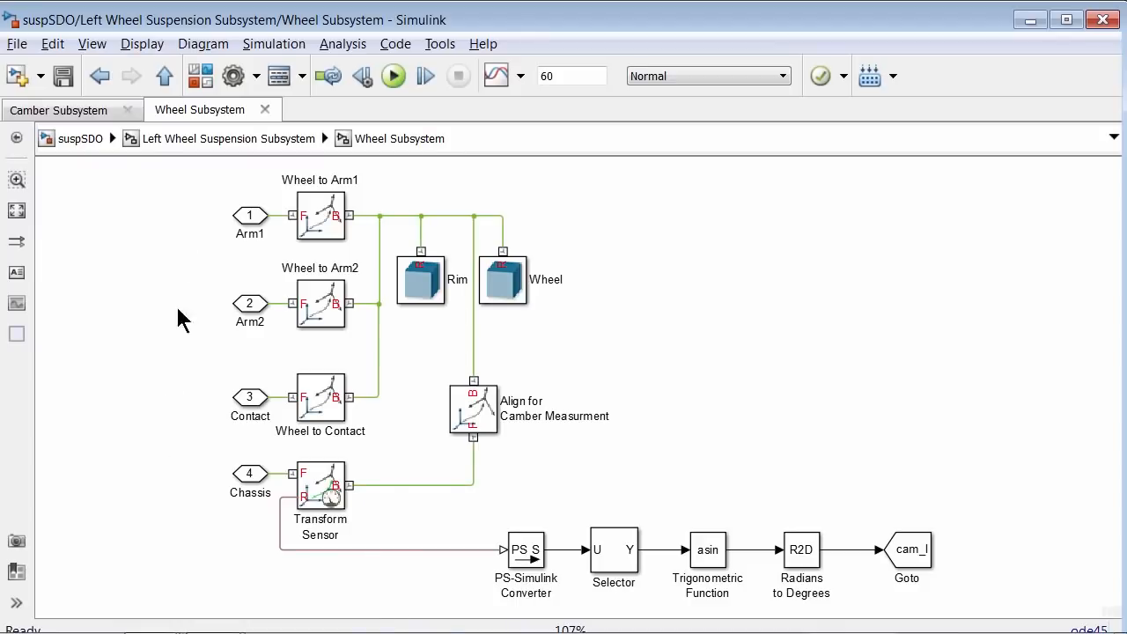
{"action": "left_click", "coordinate": [100, 138]}
{"action": "left_click", "coordinate": [844, 229]}
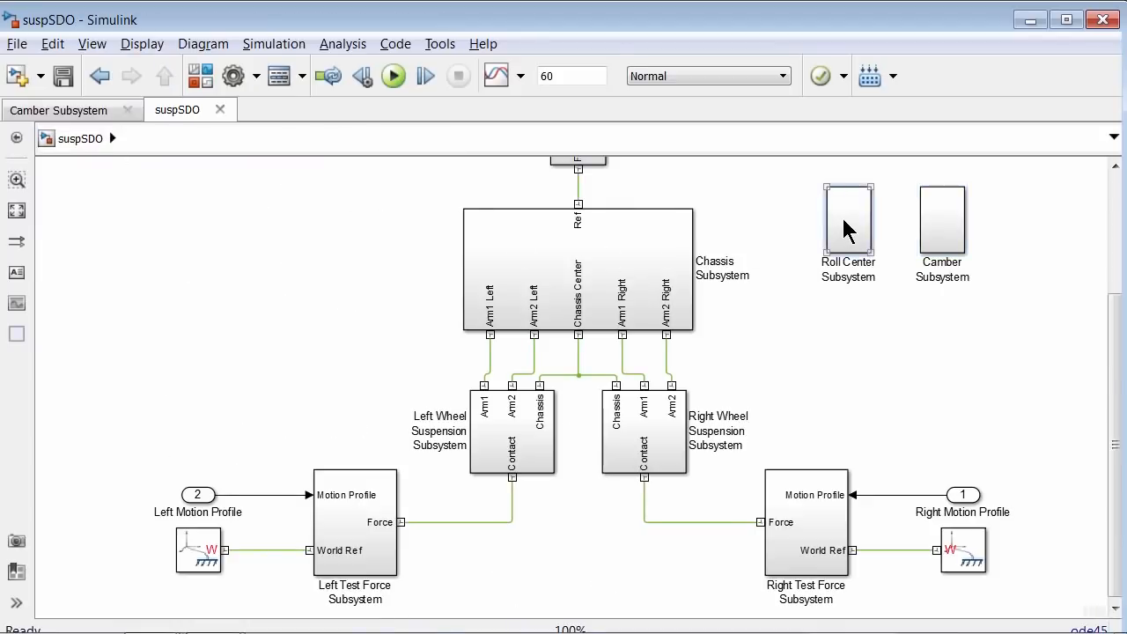
{"action": "double_click", "coordinate": [844, 229]}
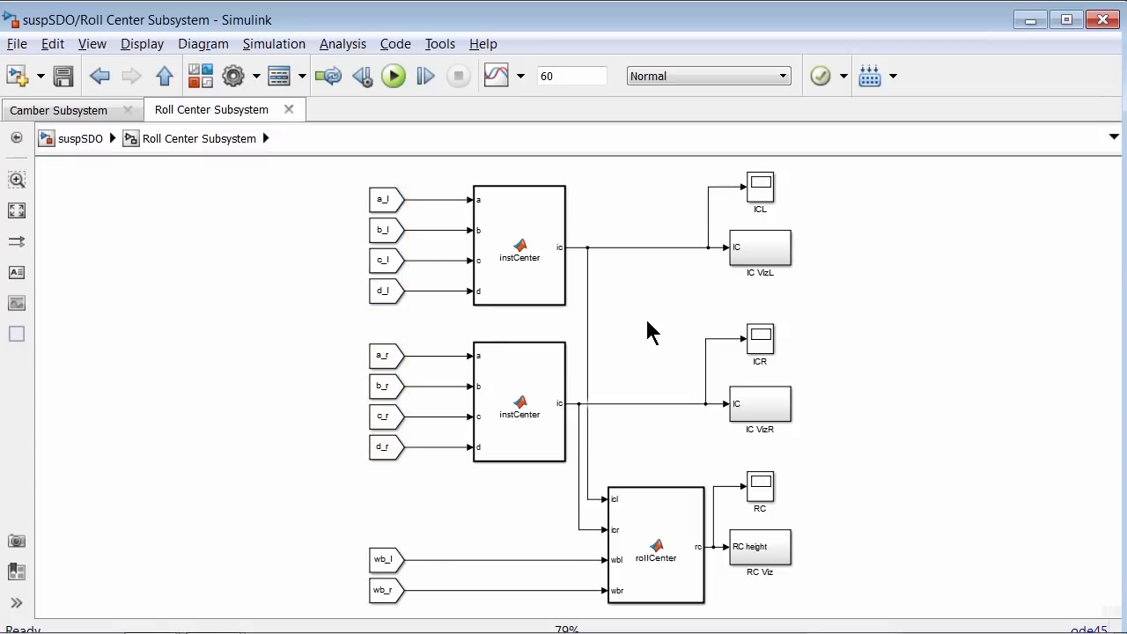
Examine the code of the upper instCenter MATLAB Function block down to its last line and return to the diagram
{"action": "double_click", "coordinate": [514, 221]}
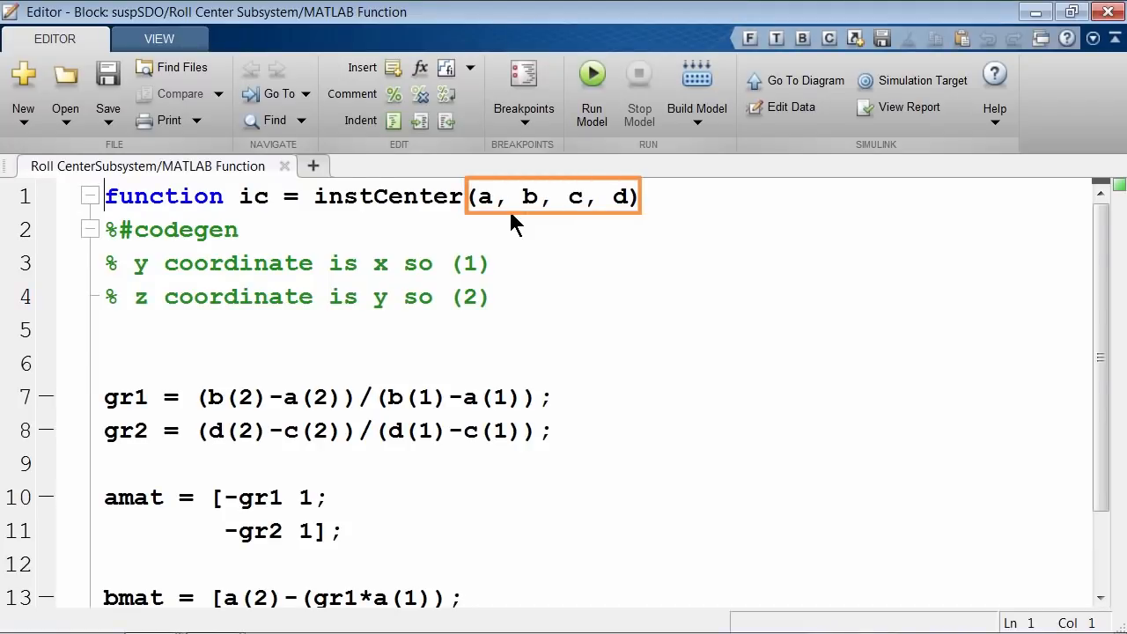
{"action": "scroll", "coordinate": [508, 215], "scroll_direction": "down", "scroll_amount": 1}
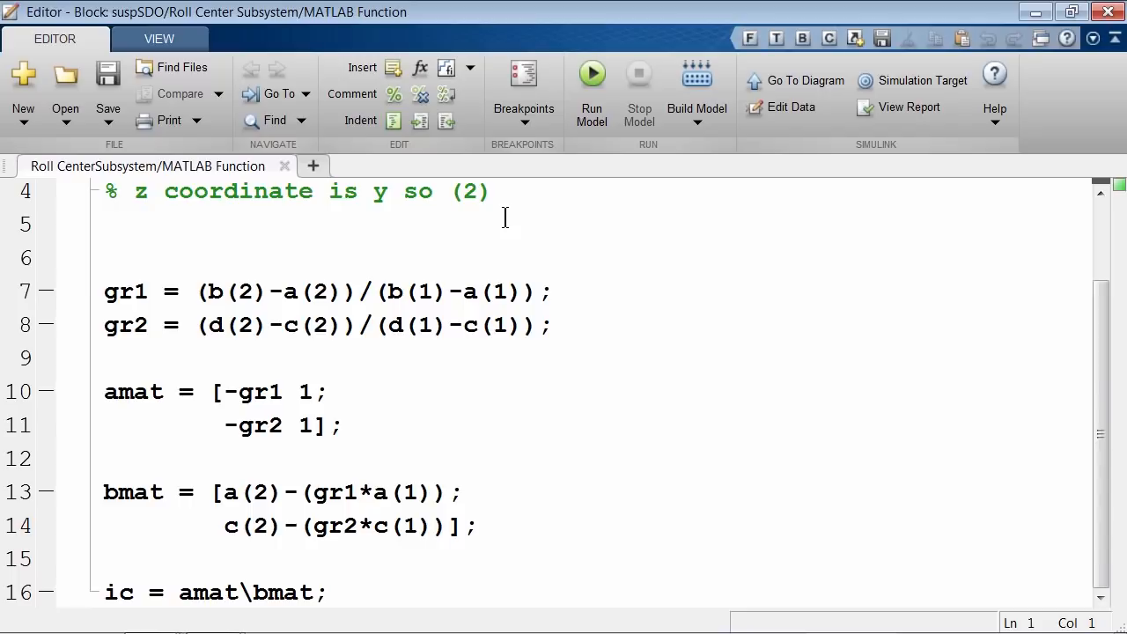
{"action": "left_click", "coordinate": [788, 85]}
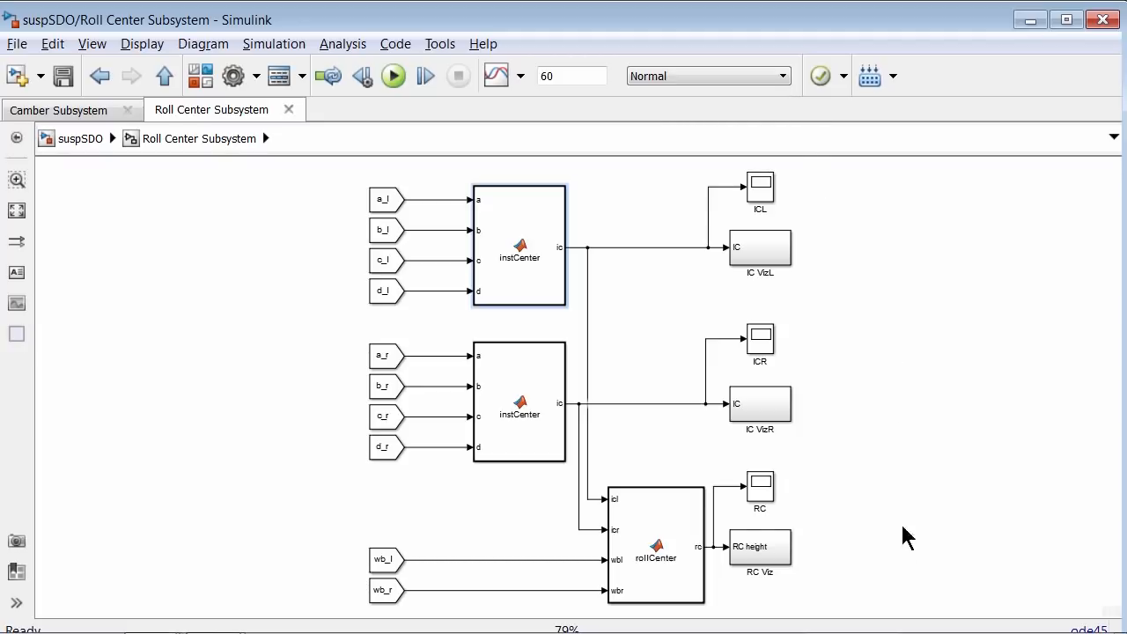
Examine the blocks inside the RC Viz subsystem and return to the full top-level suspSDO diagram
{"action": "left_click", "coordinate": [764, 554]}
{"action": "double_click", "coordinate": [763, 555]}
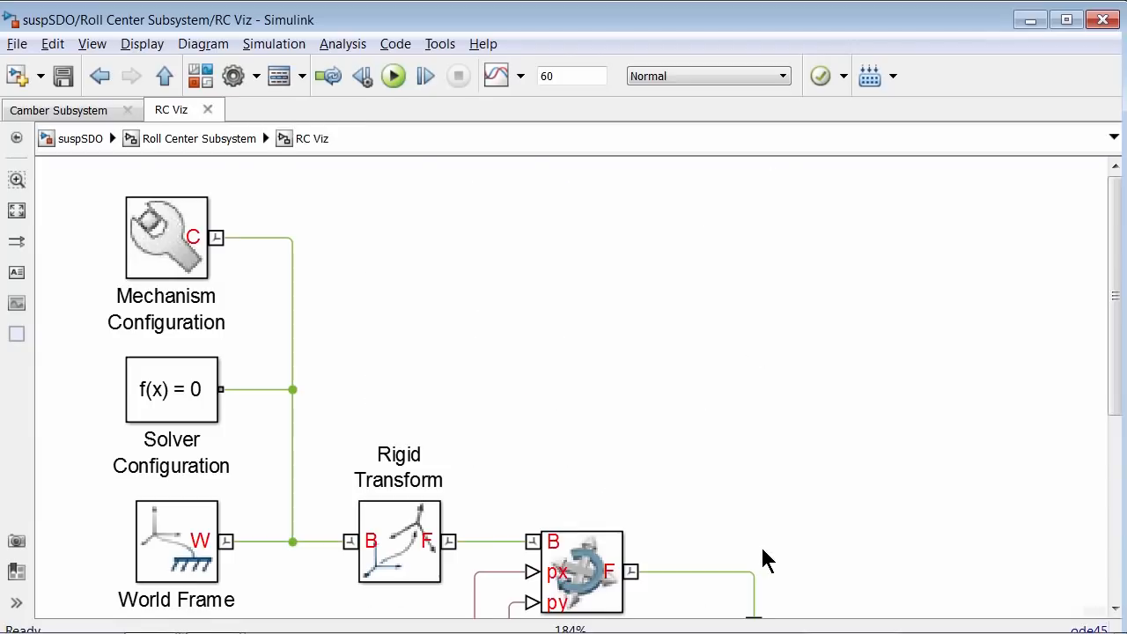
{"action": "key", "text": "space"}
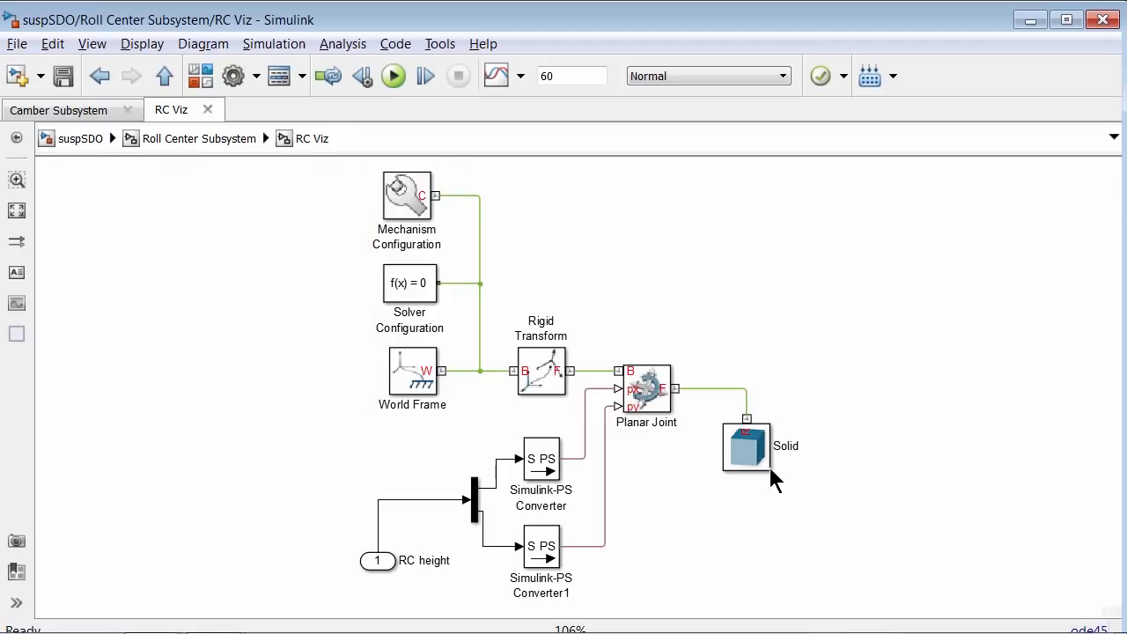
{"action": "left_click", "coordinate": [69, 139]}
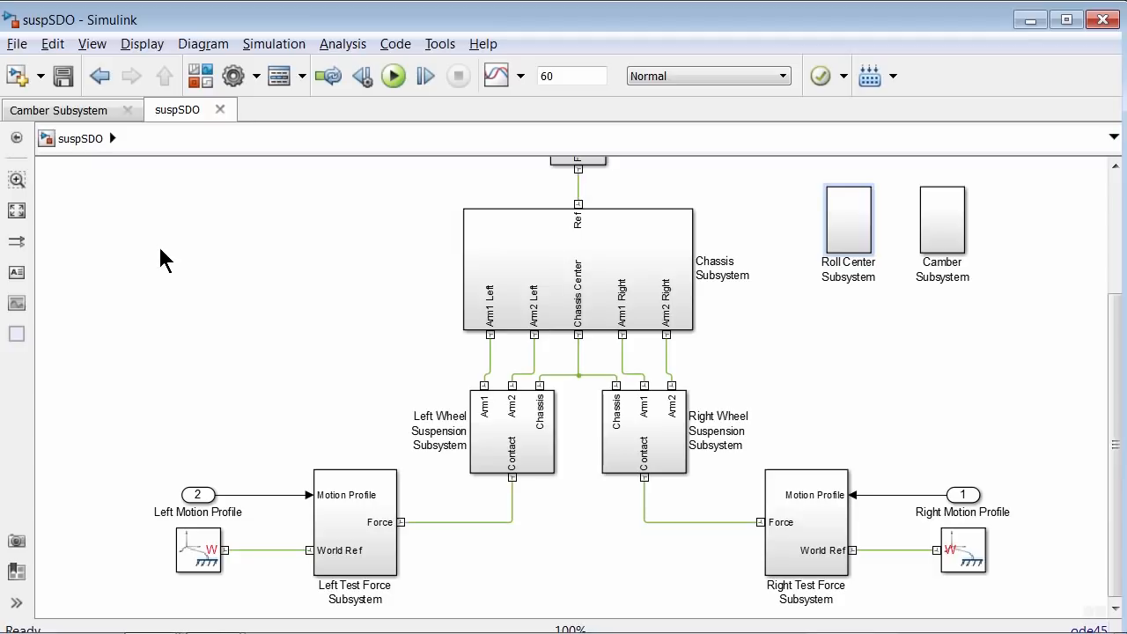
{"action": "key", "text": "space"}
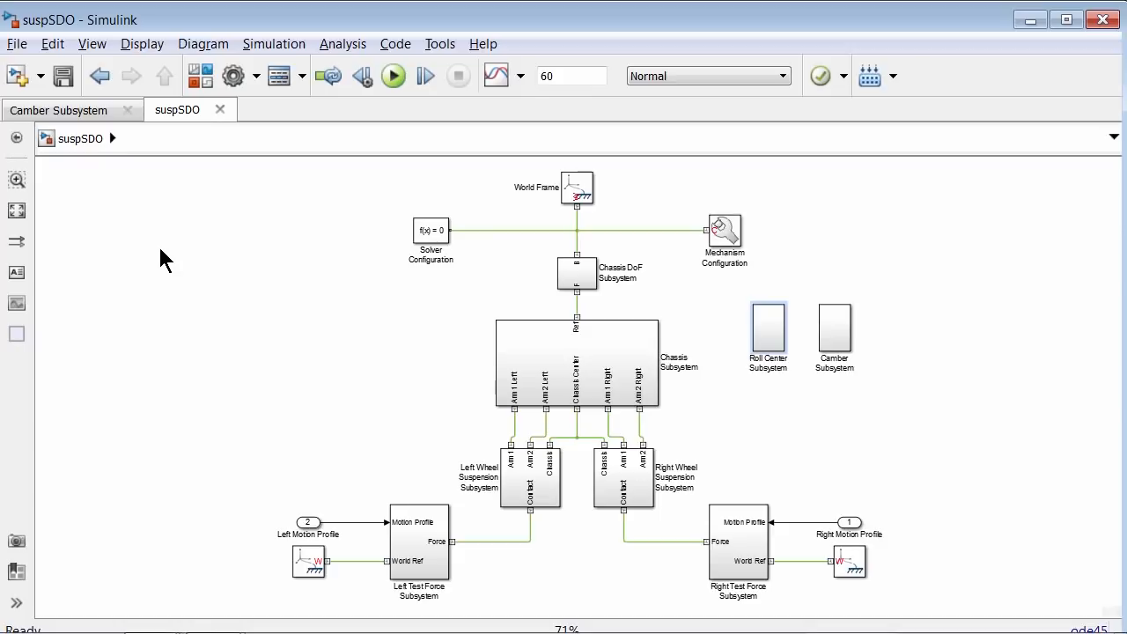
Switch to the presentation and step through the Design Parameters slide for arm1_chassis_dist and arm1_l
{"action": "key", "text": "alt+Tab"}
{"action": "key", "text": "alt+Tab"}
{"action": "key", "text": "alt+Tab"}
{"action": "key", "text": "alt+Tab"}
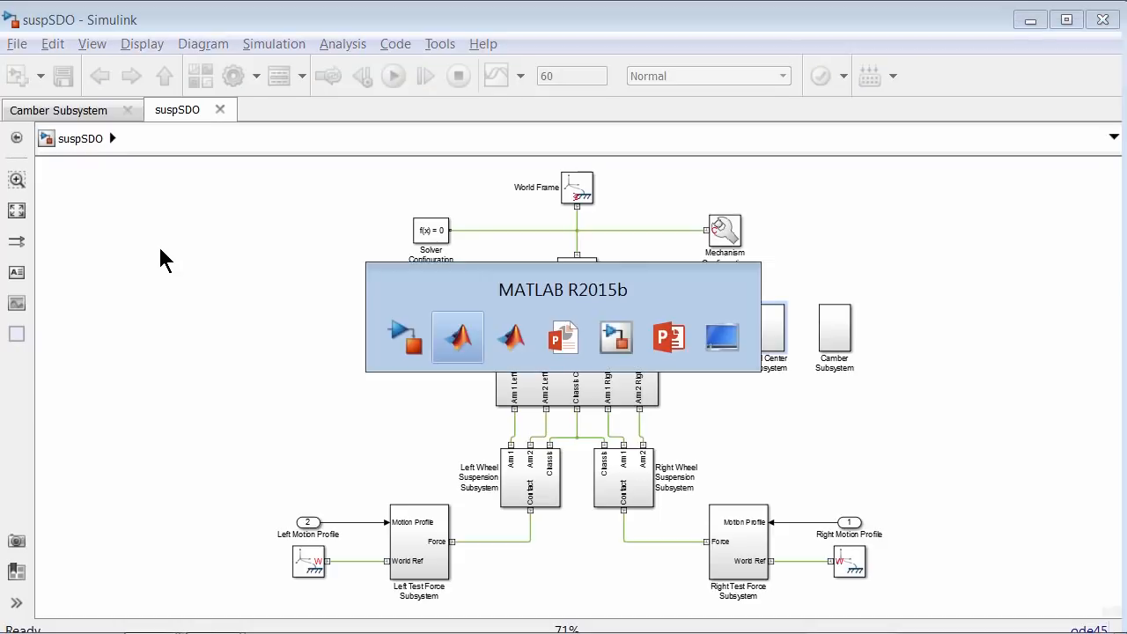
{"action": "key", "text": "Right"}
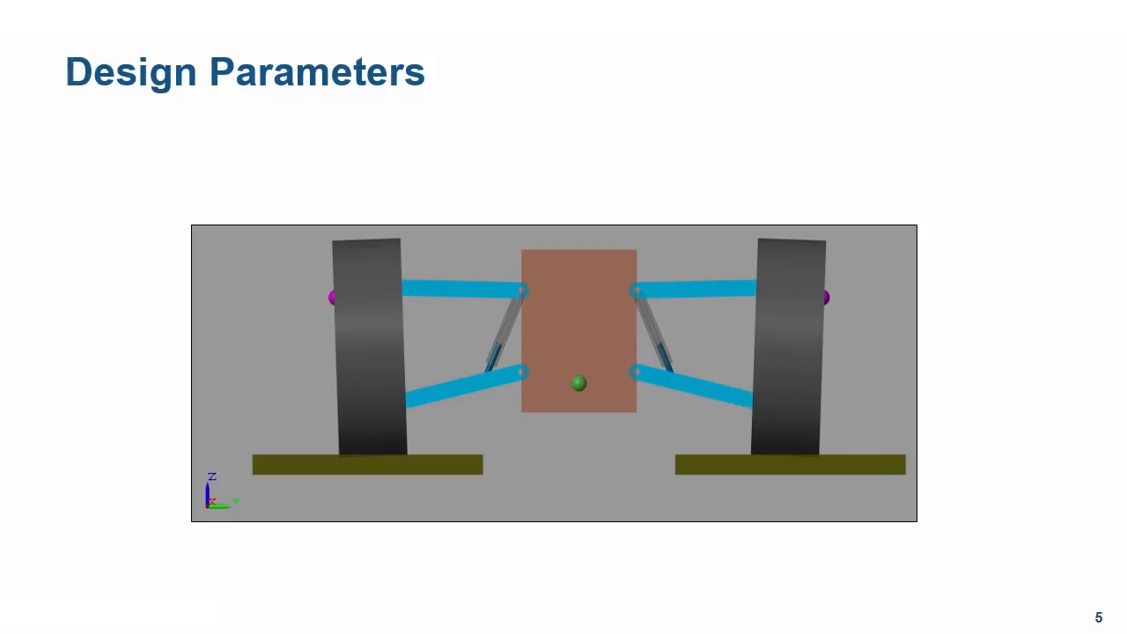
{"action": "key", "text": "Right"}
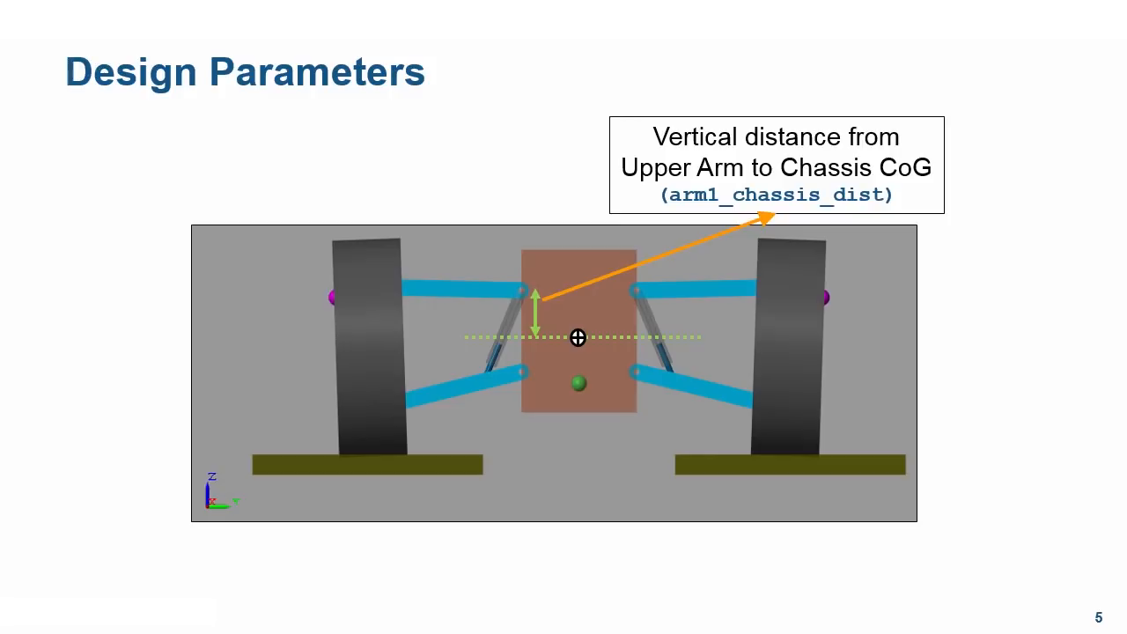
{"action": "key", "text": "Right"}
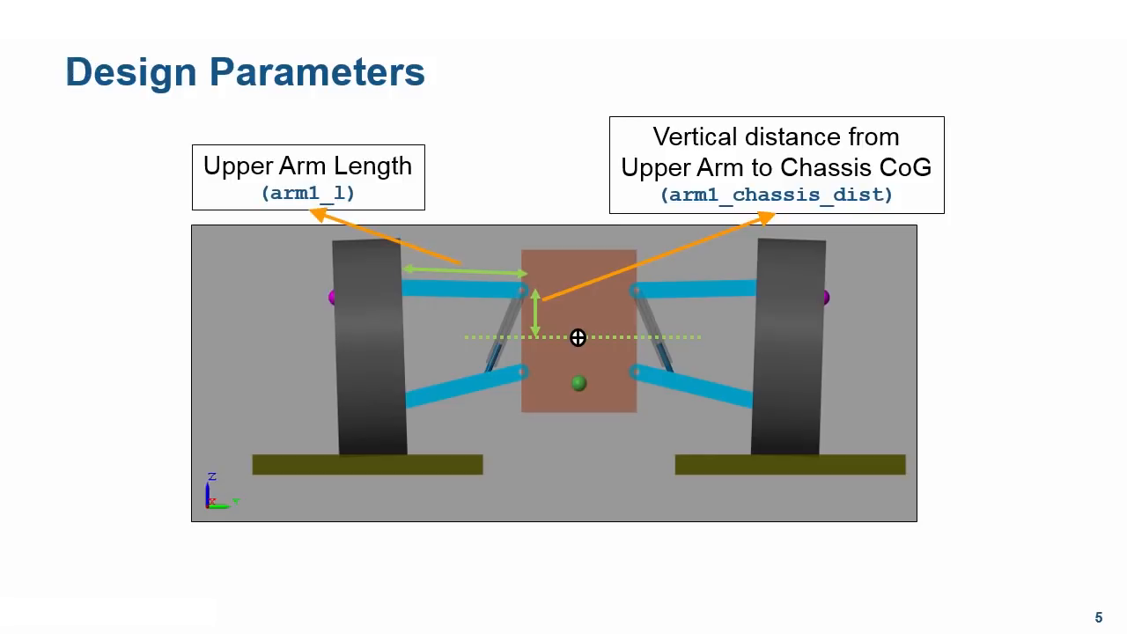
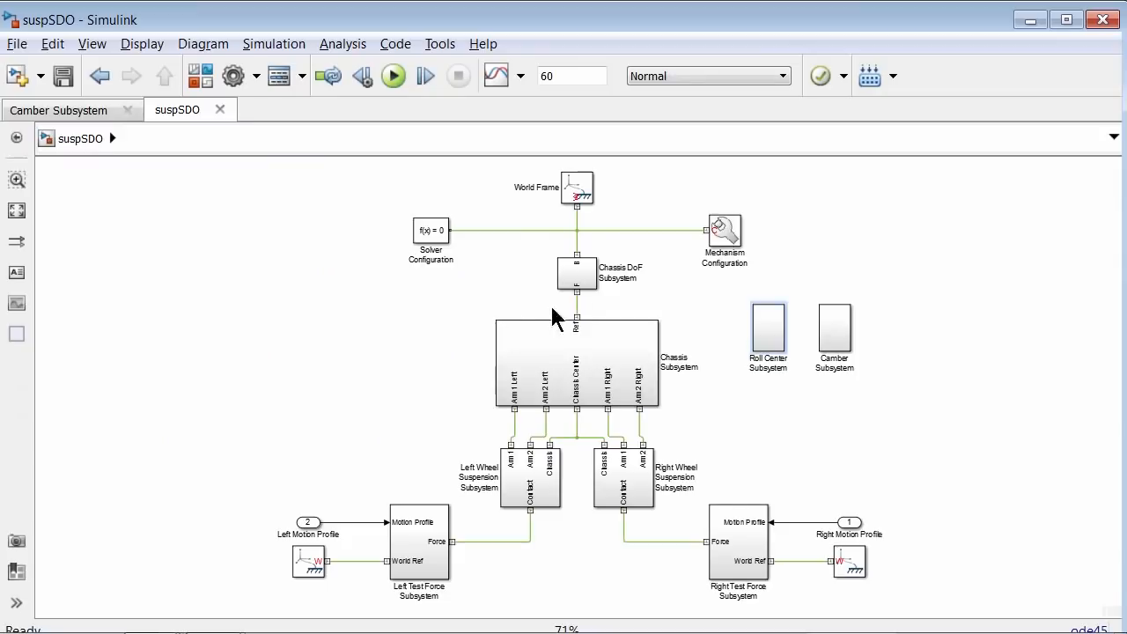
Open the Response Optimization tool for the suspSDO model and maximize its window
{"action": "left_click", "coordinate": [365, 277]}
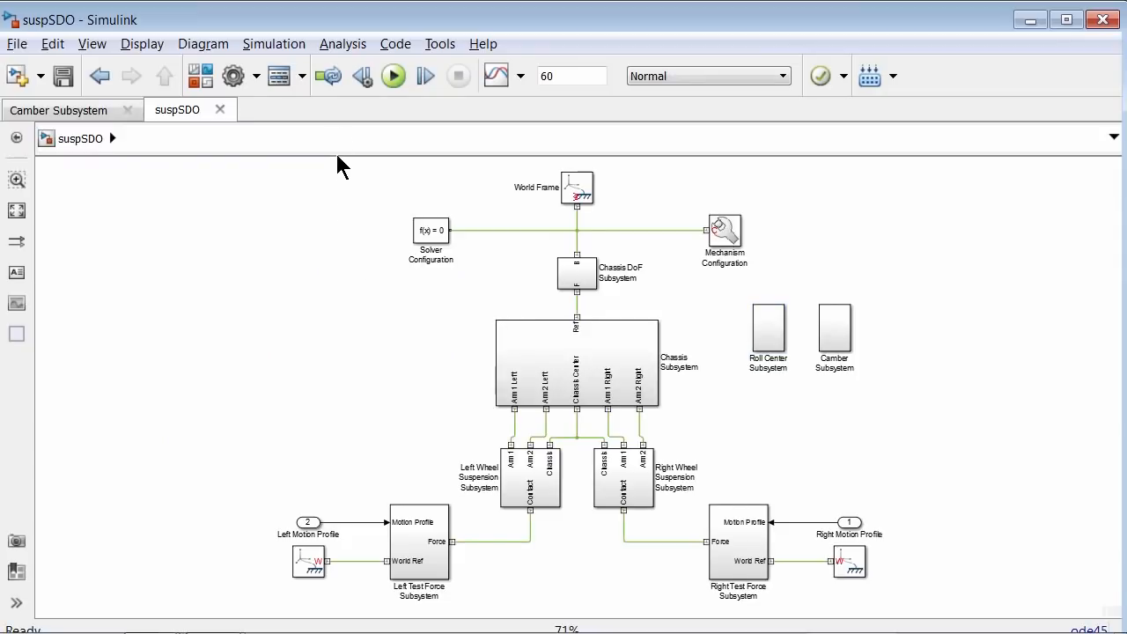
{"action": "left_click", "coordinate": [356, 44]}
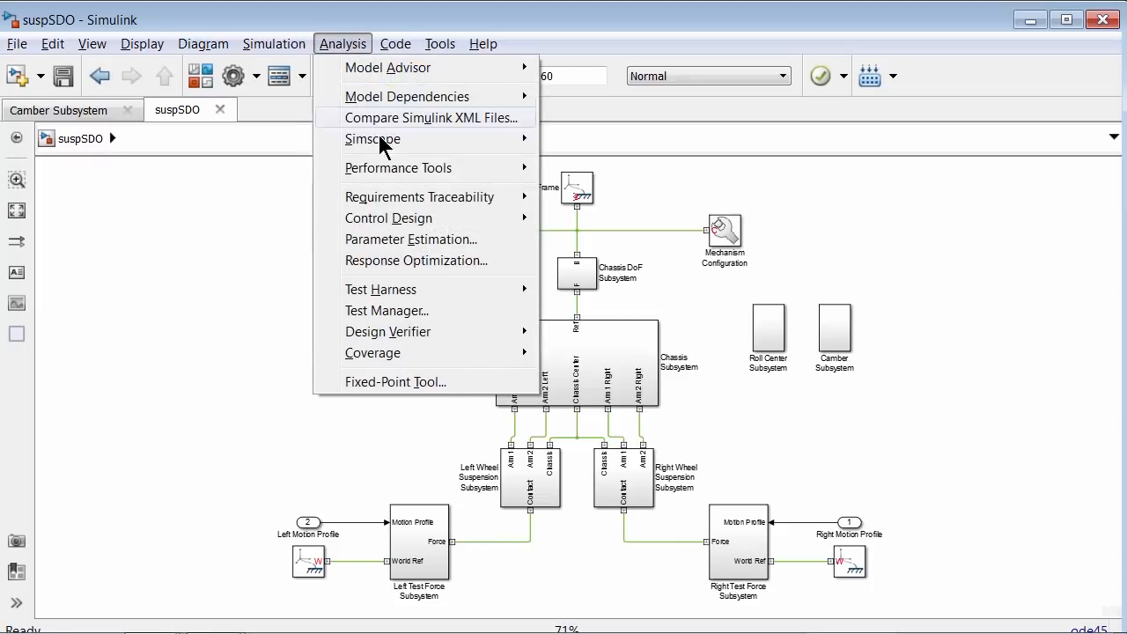
{"action": "left_click", "coordinate": [411, 266]}
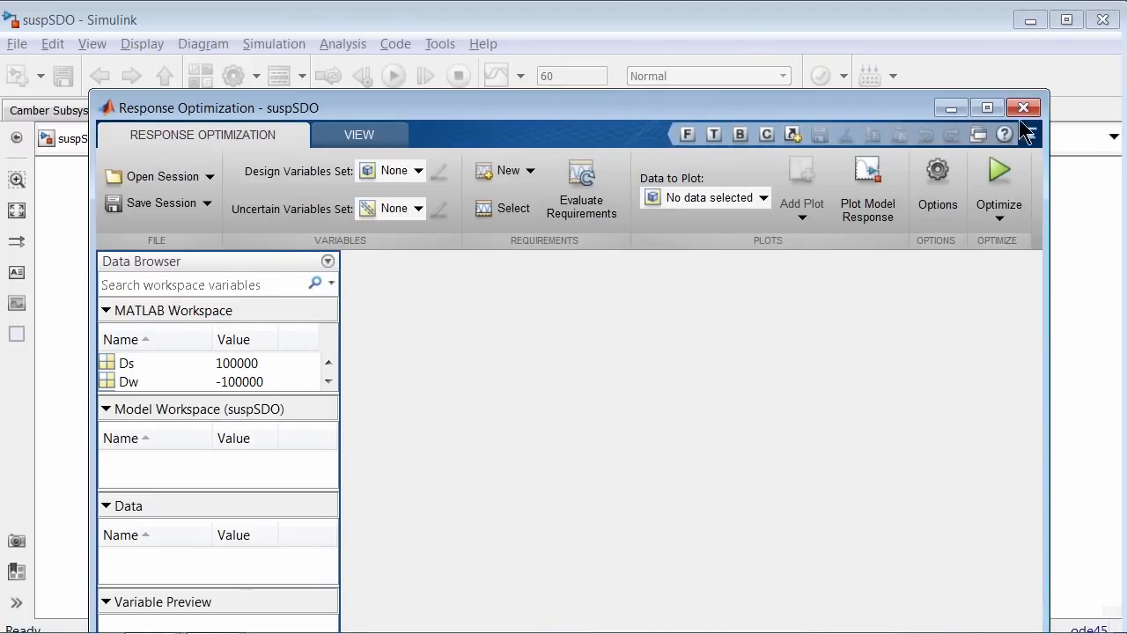
{"action": "left_click", "coordinate": [987, 108]}
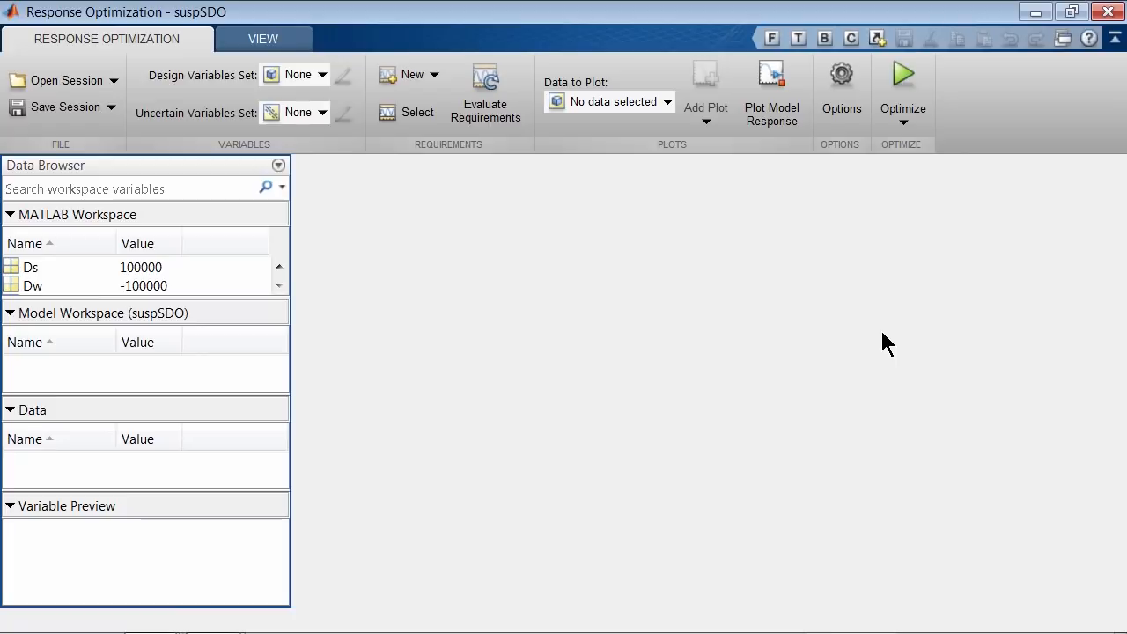
Create a new design variables set and add the model variables arm1_chassis_dist and arm1_l to it
{"action": "left_click", "coordinate": [322, 75]}
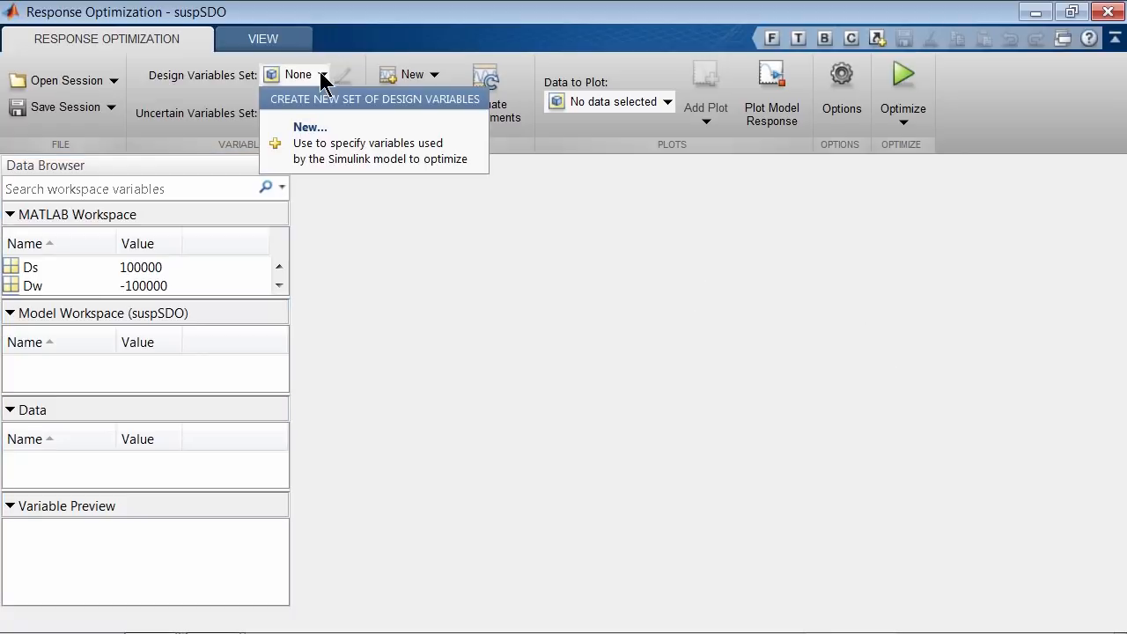
{"action": "left_click", "coordinate": [324, 145]}
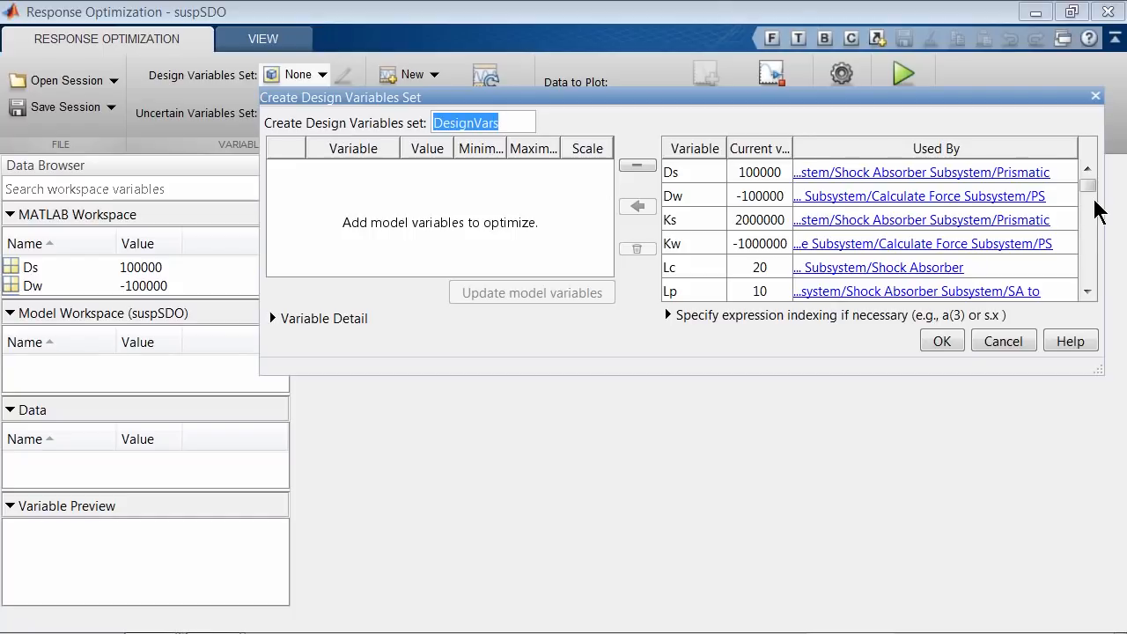
{"action": "left_click_drag", "start_coordinate": [1088, 187], "coordinate": [779, 201]}
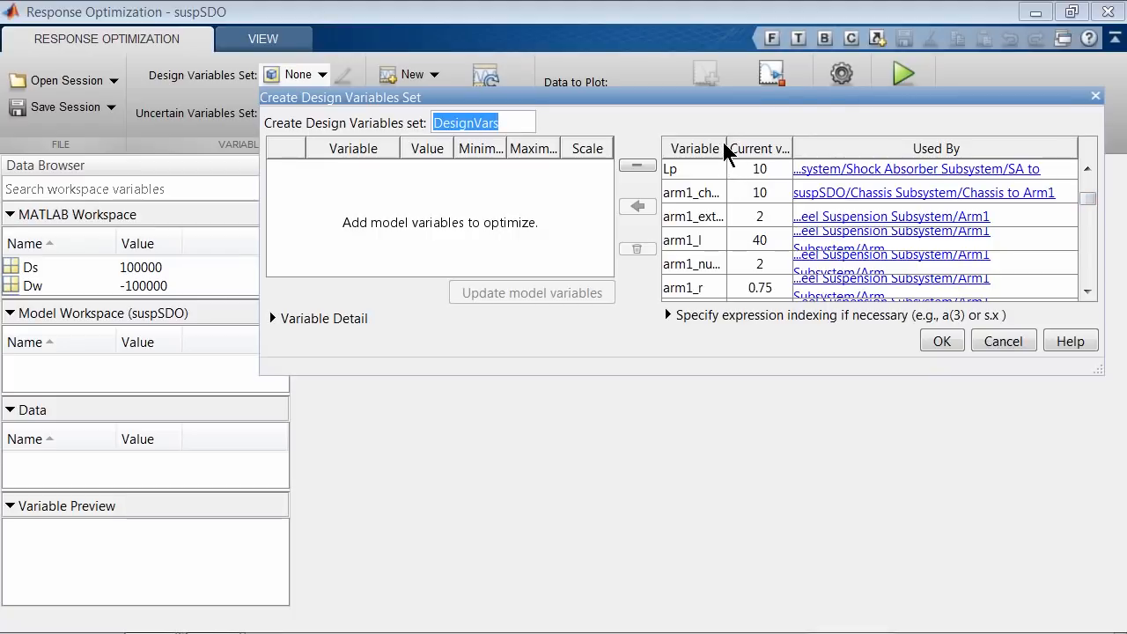
{"action": "left_click_drag", "start_coordinate": [727, 143], "coordinate": [789, 143]}
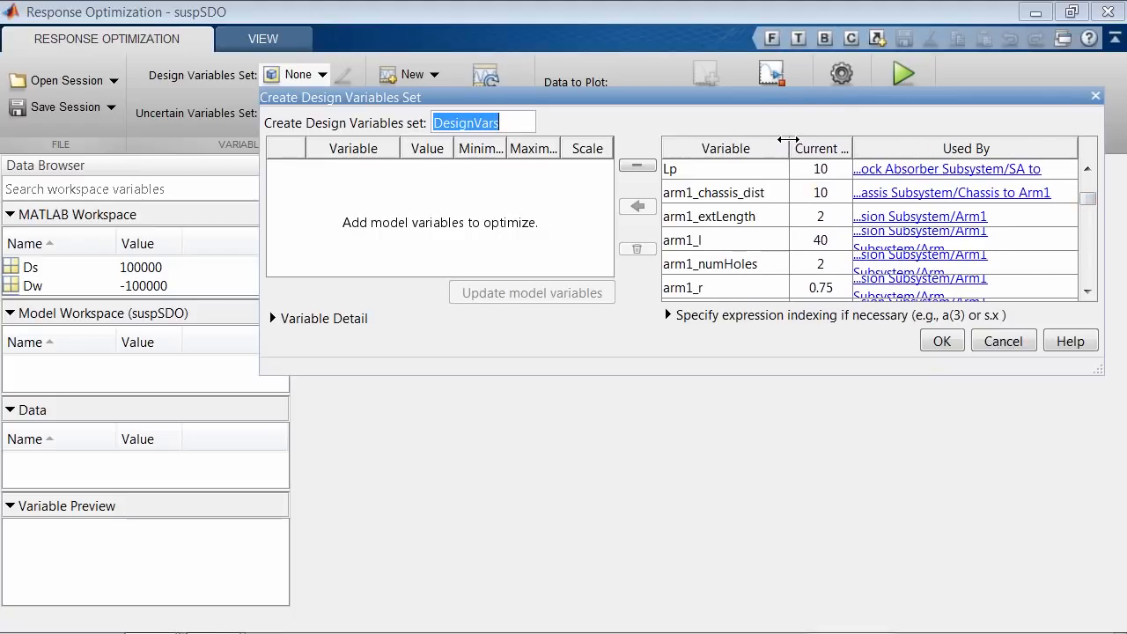
{"action": "left_click", "coordinate": [773, 201]}
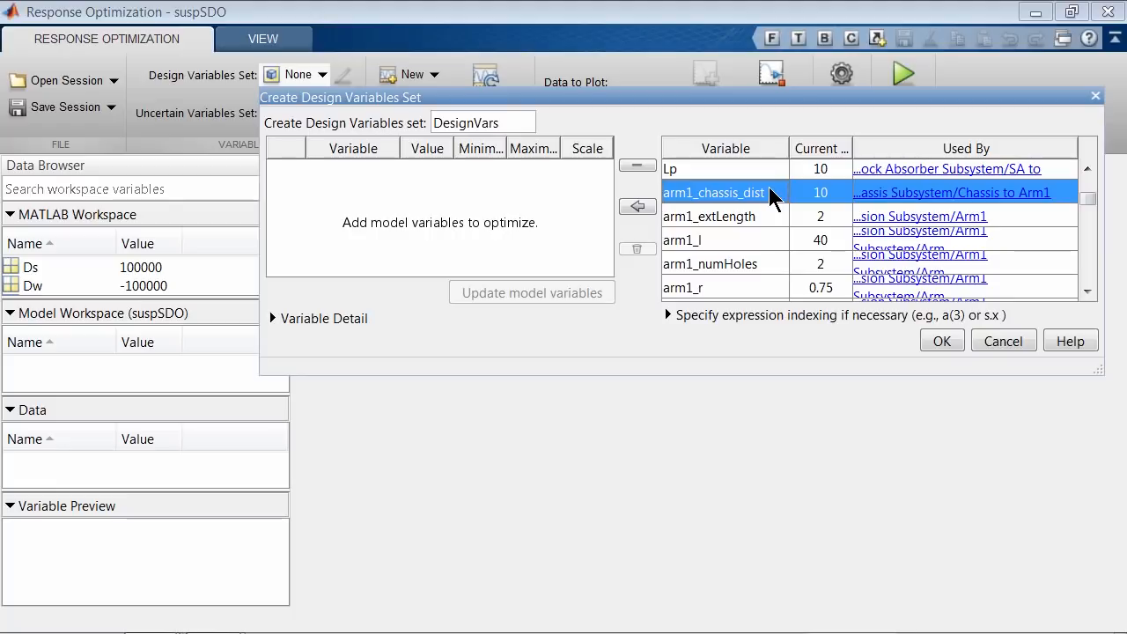
{"action": "left_click", "coordinate": [763, 248], "text": "ctrl"}
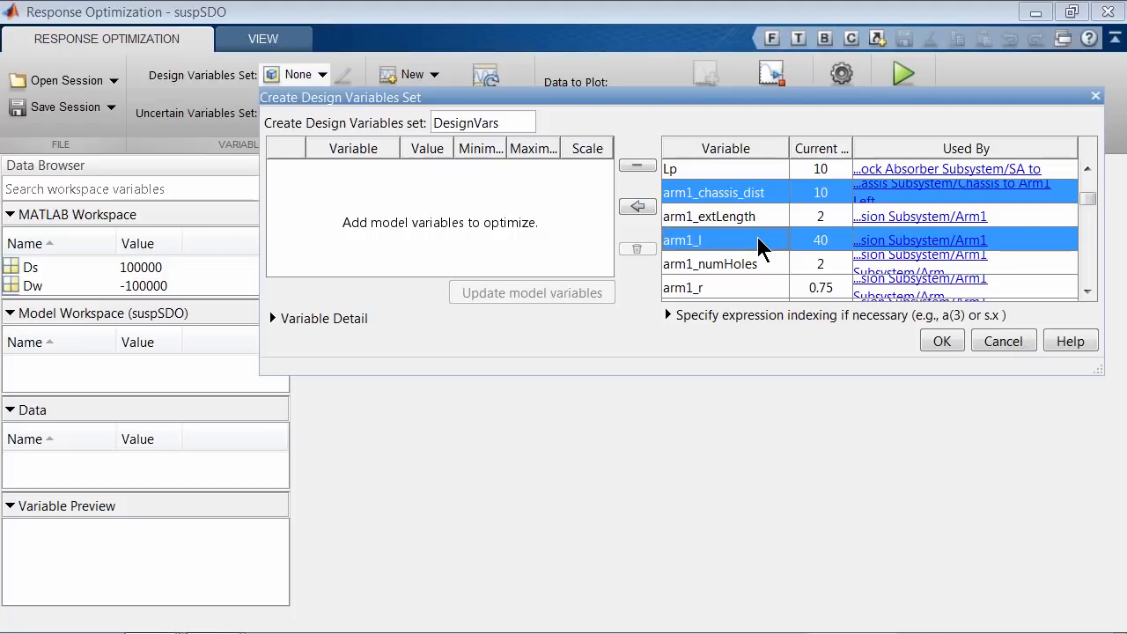
{"action": "left_click", "coordinate": [637, 209]}
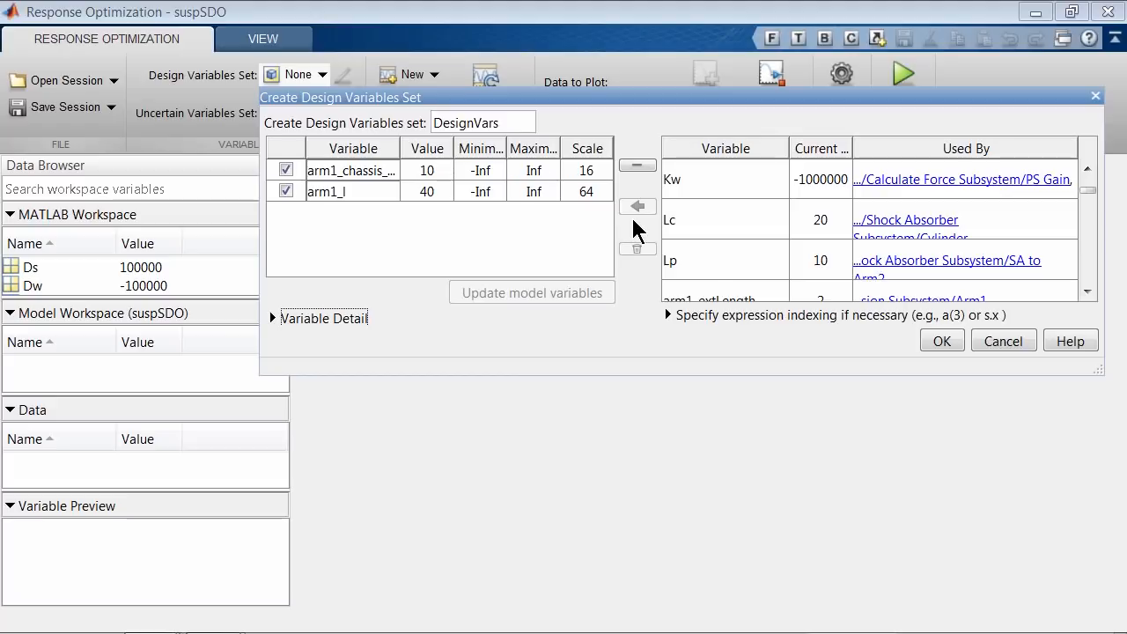
{"action": "key", "text": "alt+Tab"}
{"action": "key", "text": "alt+Tab"}
{"action": "key", "text": "alt+Tab"}
{"action": "key", "text": "alt+Tab"}
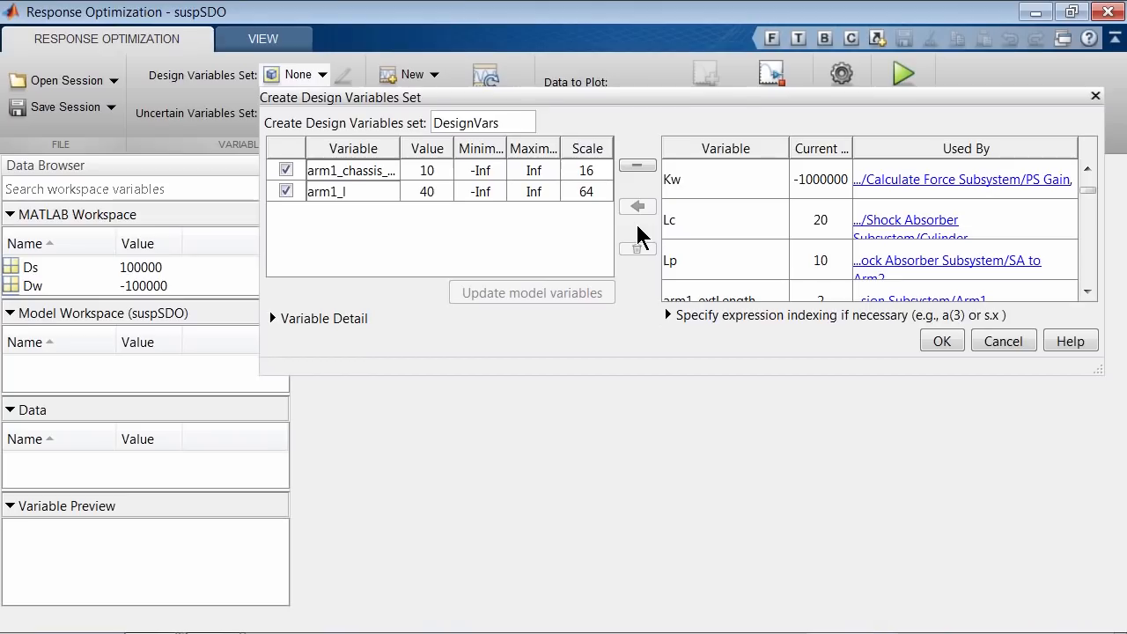
Set the arm1_chassis_dist design variable's minimum to 5 and its maximum to 15
{"action": "double_click", "coordinate": [482, 171]}
{"action": "type", "text": "5"}
{"action": "double_click", "coordinate": [535, 171]}
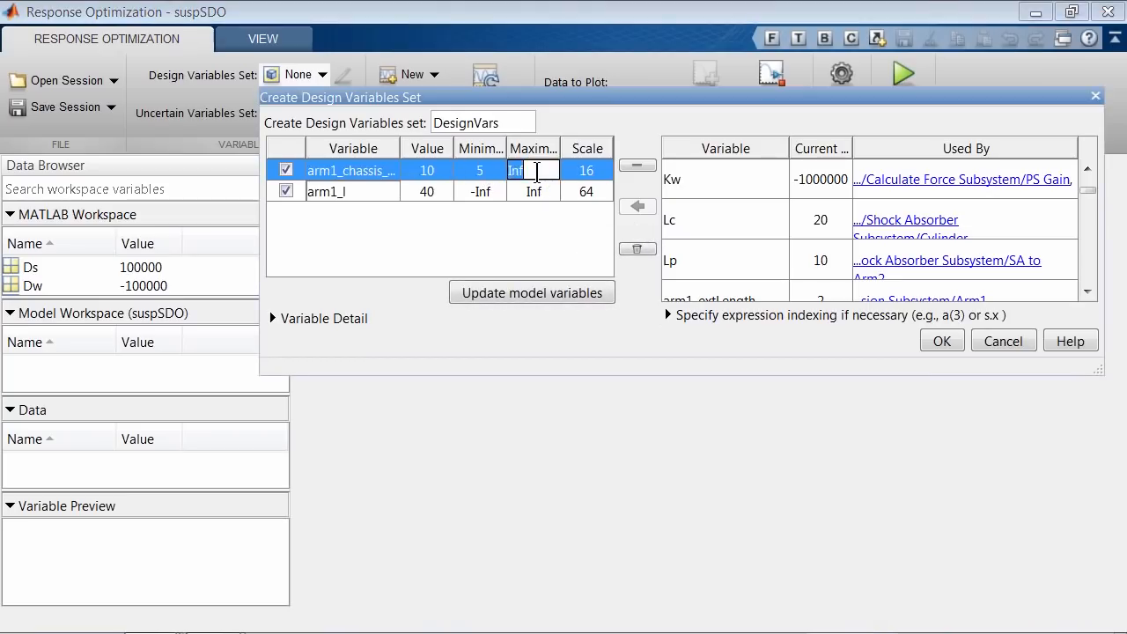
{"action": "type", "text": "15"}
Set arm1_l's minimum to 20 and maximum to 50, and confirm the DesignVars set
{"action": "double_click", "coordinate": [480, 191]}
{"action": "type", "text": "20"}
{"action": "left_click", "coordinate": [541, 194]}
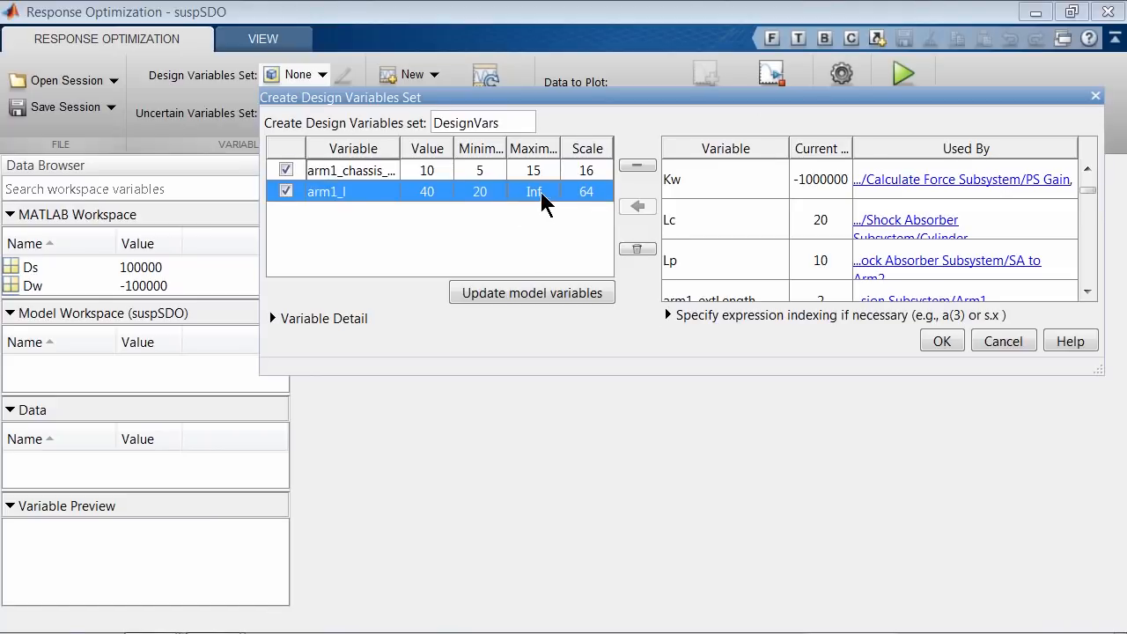
{"action": "double_click", "coordinate": [541, 193]}
{"action": "type", "text": "50"}
{"action": "left_click", "coordinate": [374, 197]}
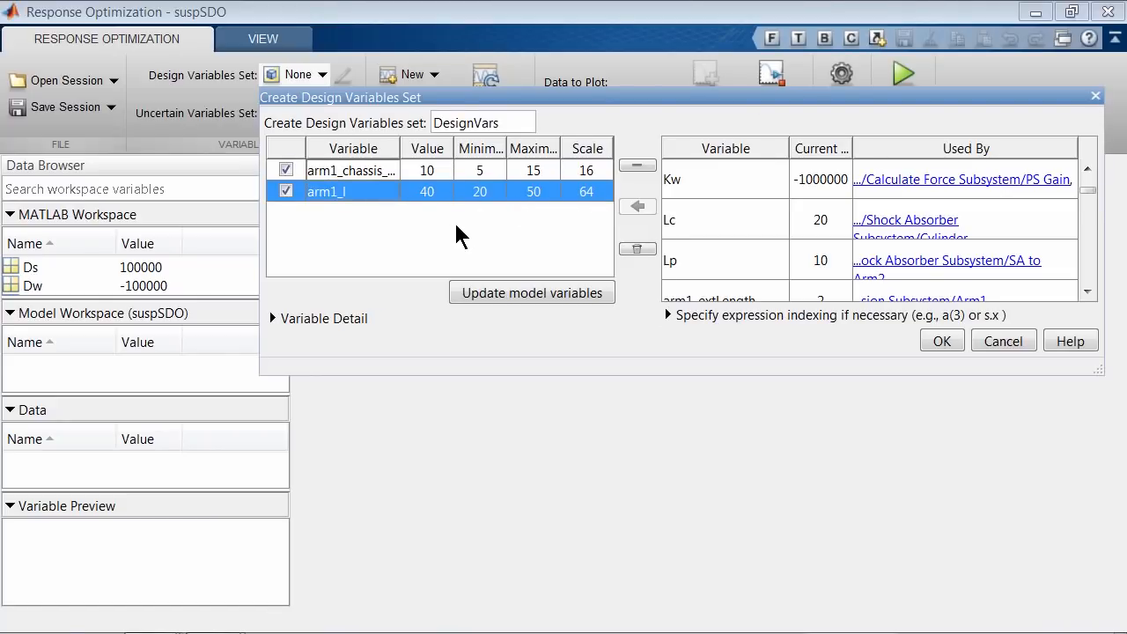
{"action": "left_click", "coordinate": [940, 343]}
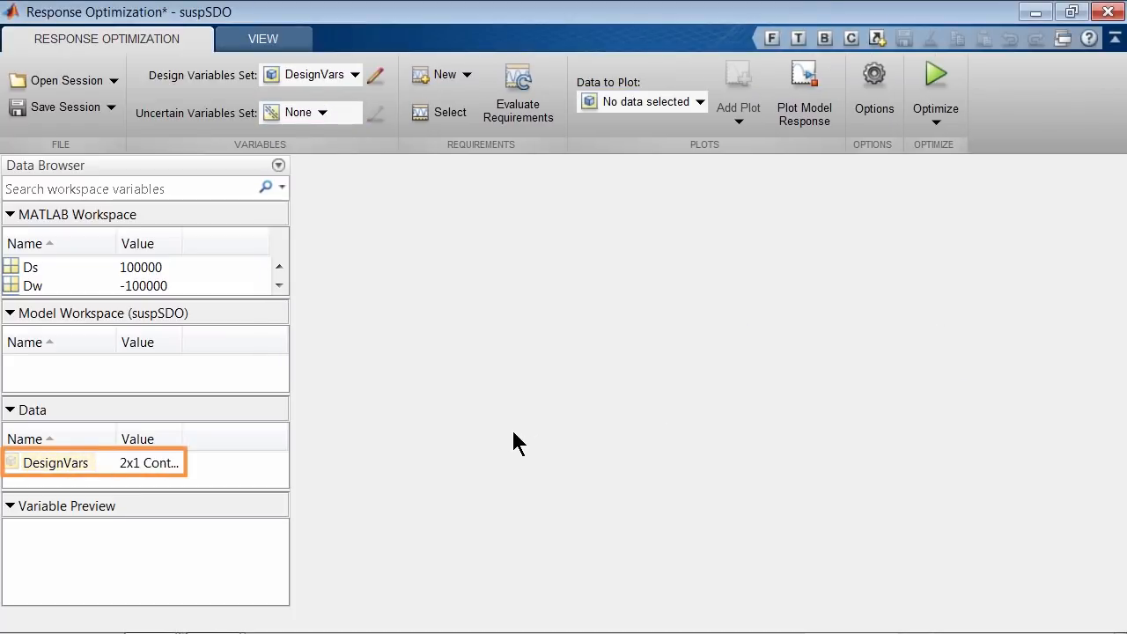
Examine the contents of the DesignVars set in an enlarged preview and close it
{"action": "double_click", "coordinate": [58, 462]}
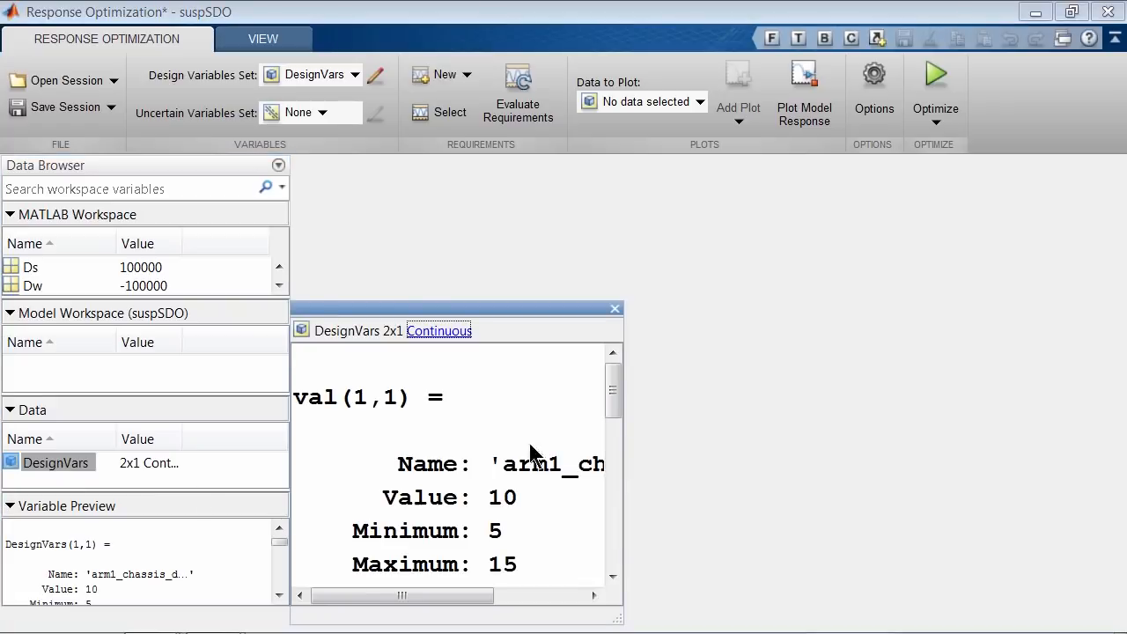
{"action": "left_click_drag", "start_coordinate": [620, 618], "coordinate": [835, 619]}
{"action": "mouse_move", "coordinate": [813, 397]}
{"action": "left_mouse_down"}
{"action": "mouse_move", "coordinate": [829, 535]}
{"action": "mouse_move", "coordinate": [828, 395]}
{"action": "left_mouse_up"}
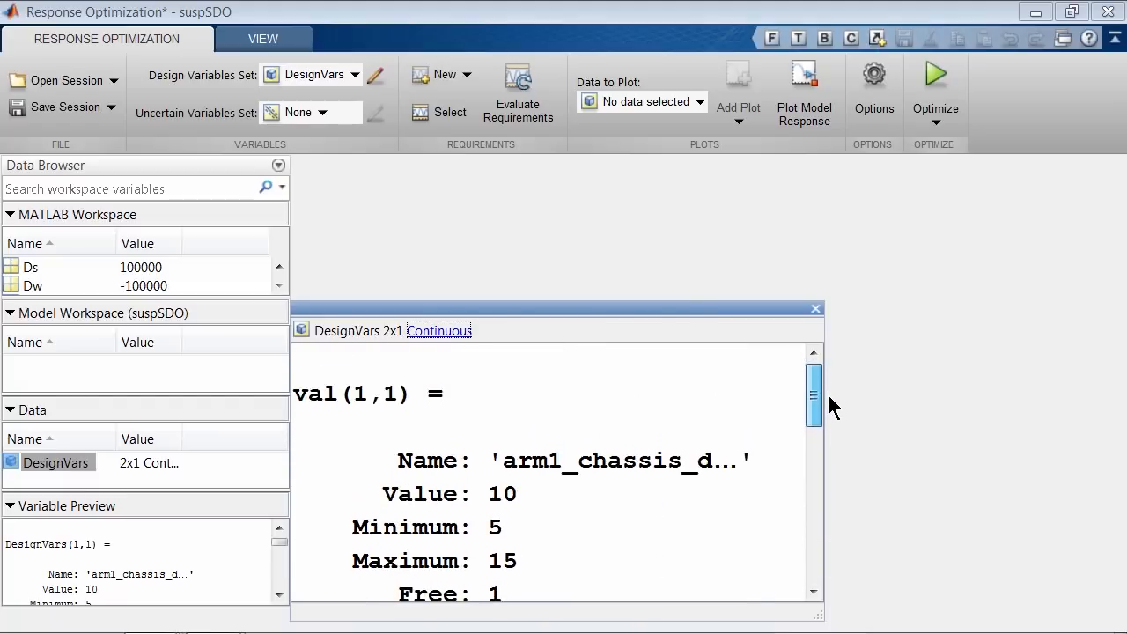
{"action": "left_click", "coordinate": [816, 309]}
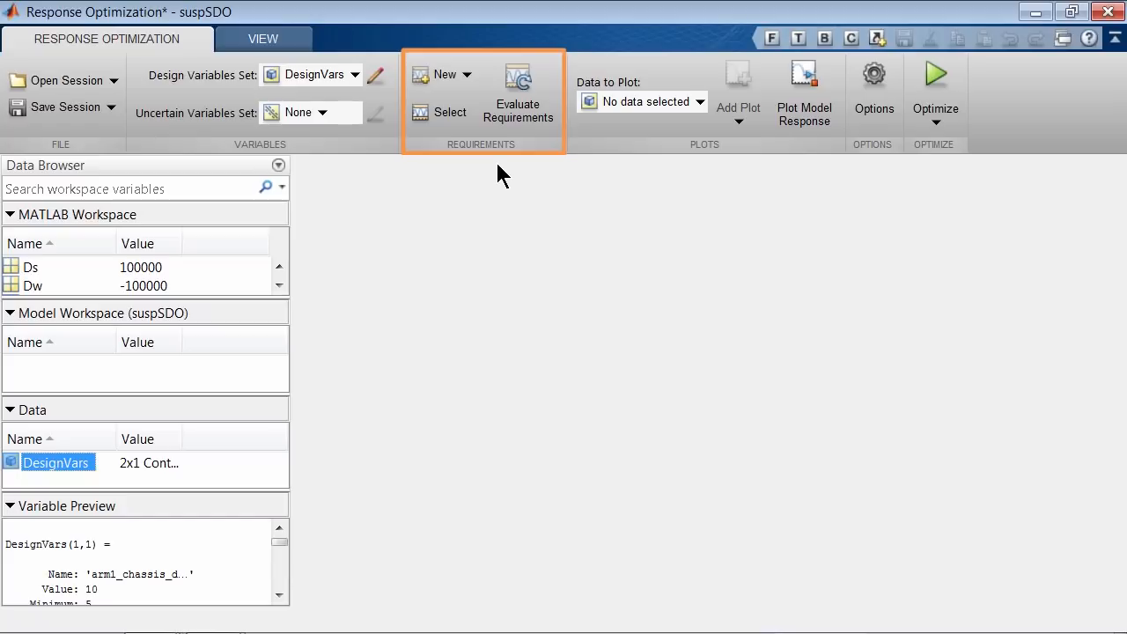
Create a time domain Signal Bound requirement named CamberUB, keeping the type that constrains the signal to be <= the bound
{"action": "left_click", "coordinate": [462, 74]}
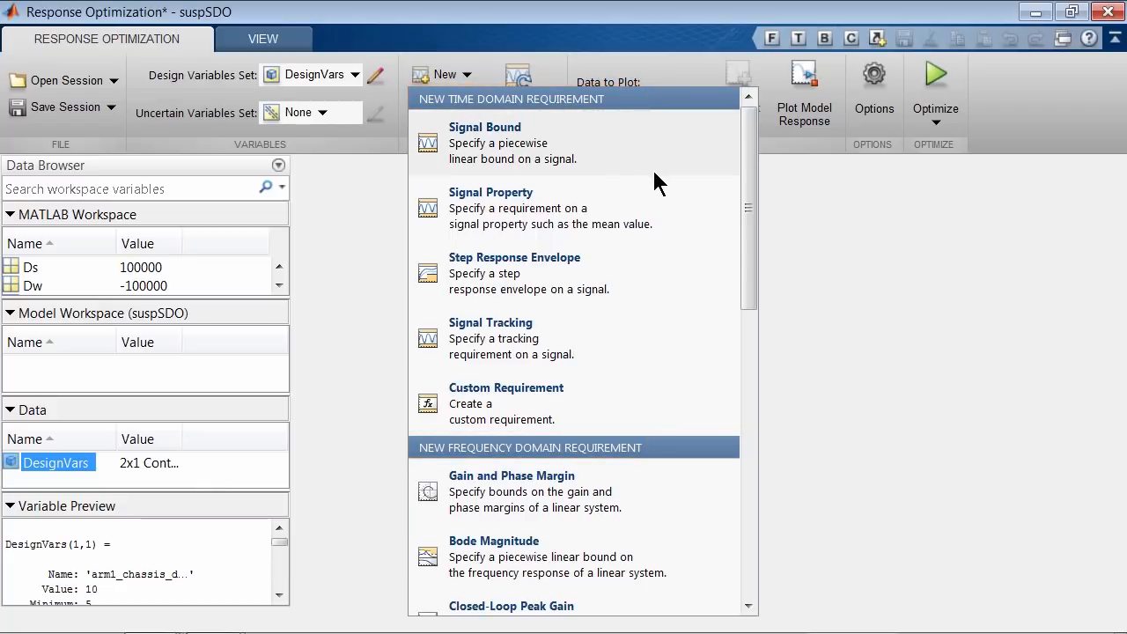
{"action": "scroll", "coordinate": [655, 173], "scroll_direction": "down", "scroll_amount": 2}
{"action": "scroll", "coordinate": [655, 174], "scroll_direction": "down", "scroll_amount": 3}
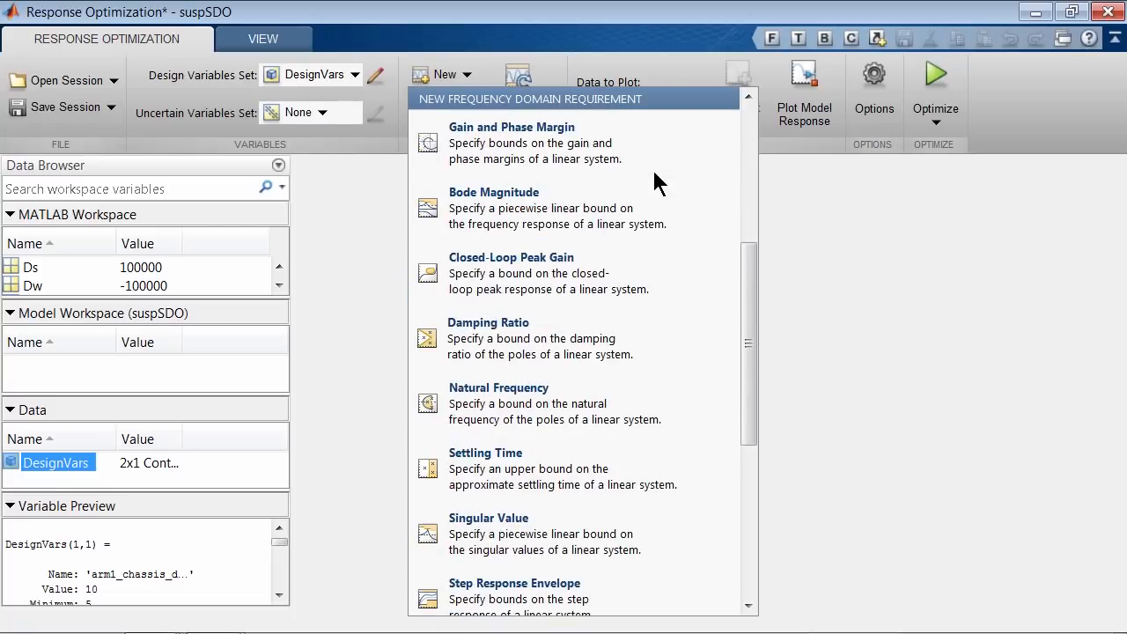
{"action": "scroll", "coordinate": [655, 173], "scroll_direction": "down", "scroll_amount": 2}
{"action": "scroll", "coordinate": [654, 174], "scroll_direction": "down", "scroll_amount": 3}
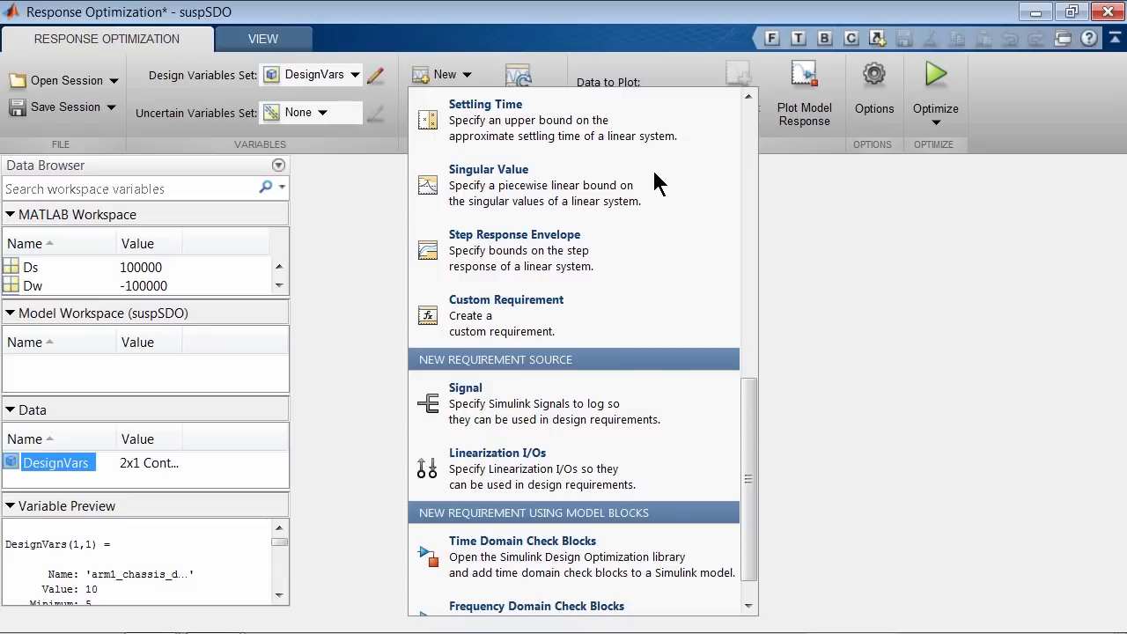
{"action": "scroll", "coordinate": [654, 181], "scroll_direction": "up", "scroll_amount": 10}
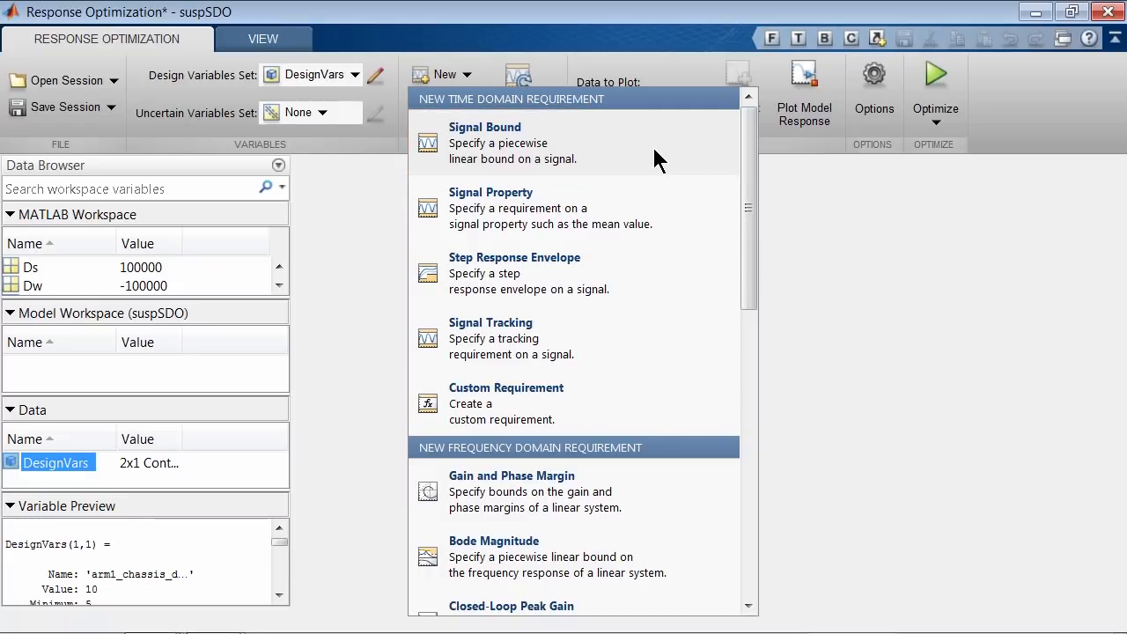
{"action": "left_click", "coordinate": [654, 150]}
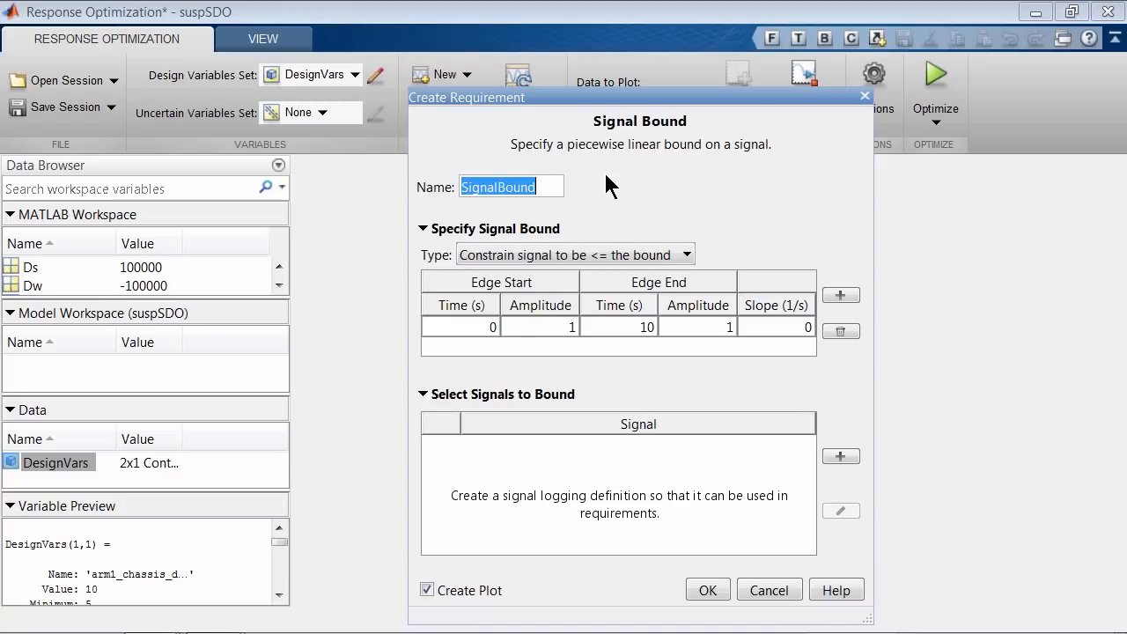
{"action": "key", "text": "BackSpace"}
{"action": "type", "text": "Ca"}
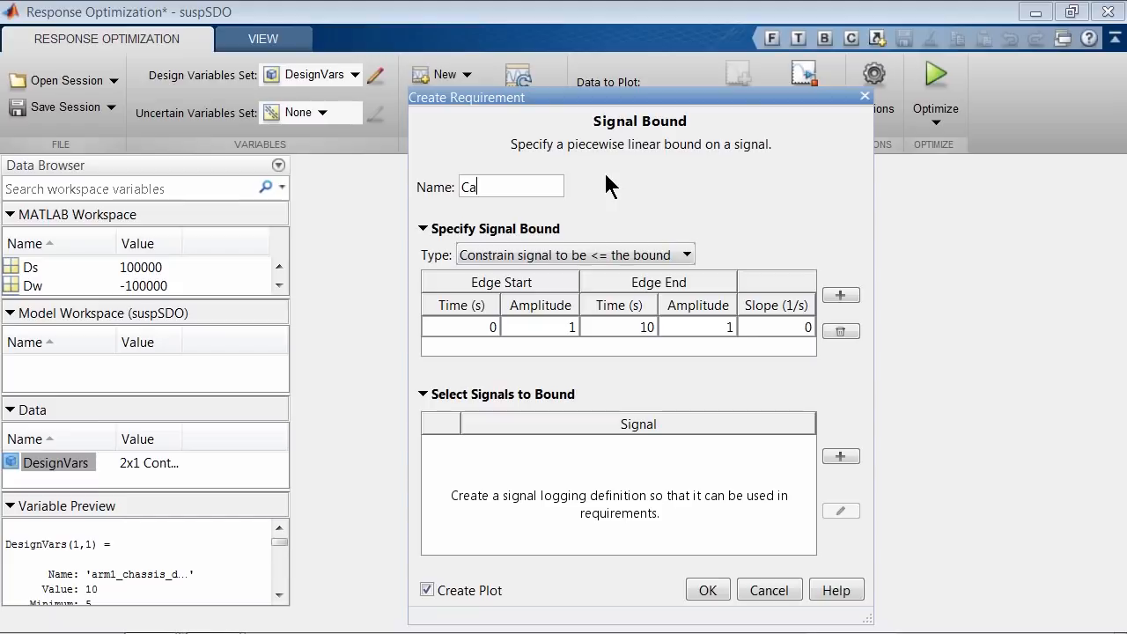
{"action": "type", "text": "mberUB"}
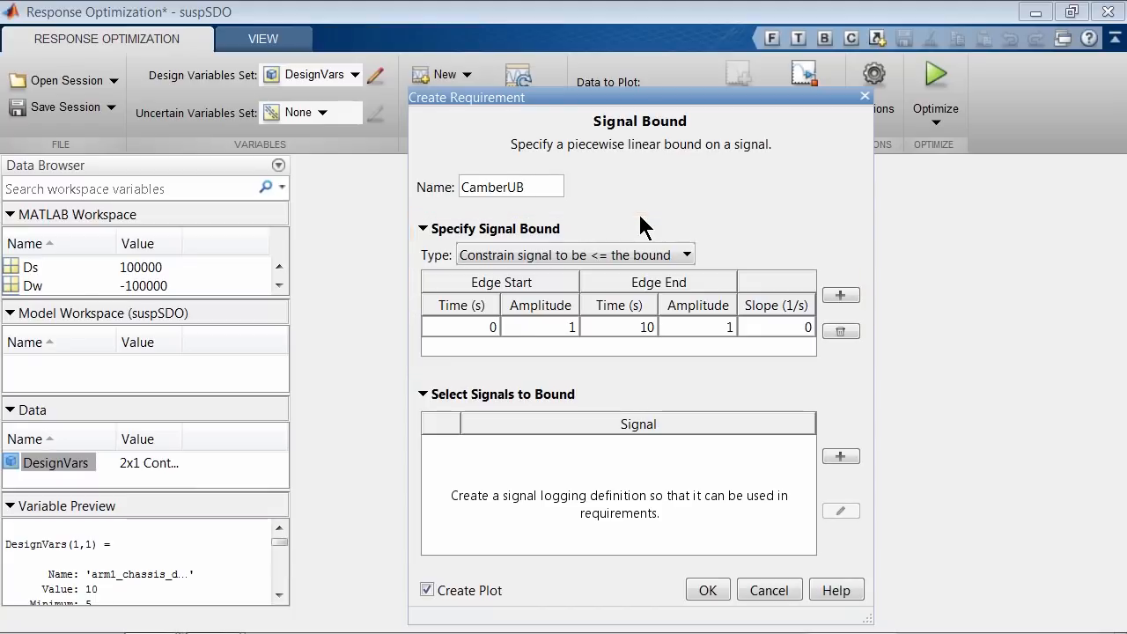
{"action": "left_click", "coordinate": [688, 255]}
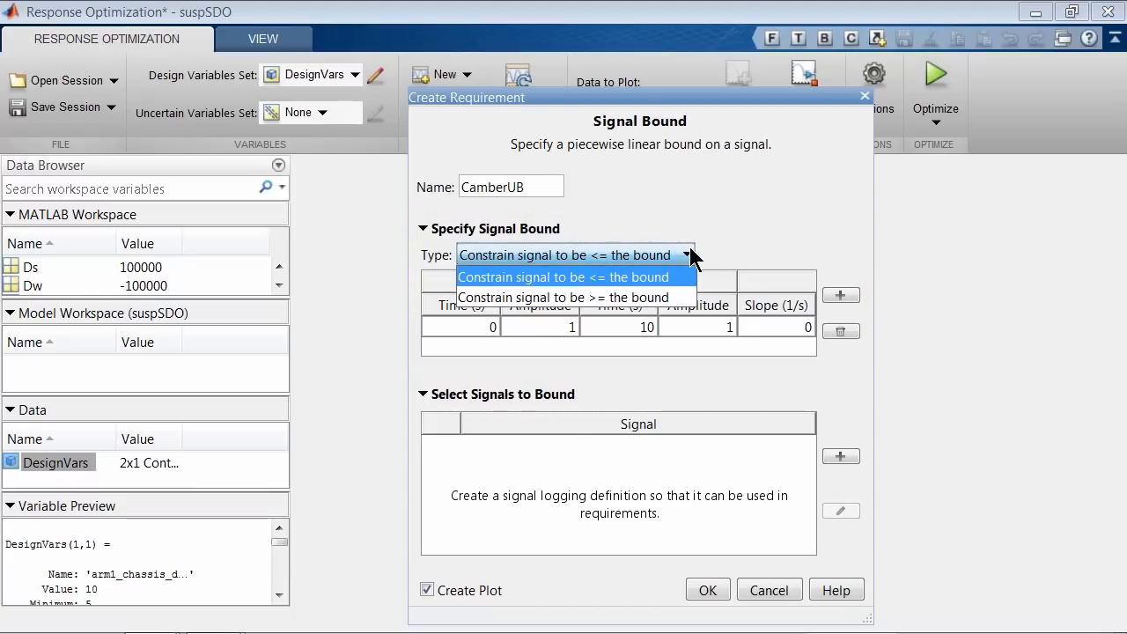
{"action": "left_click", "coordinate": [690, 254]}
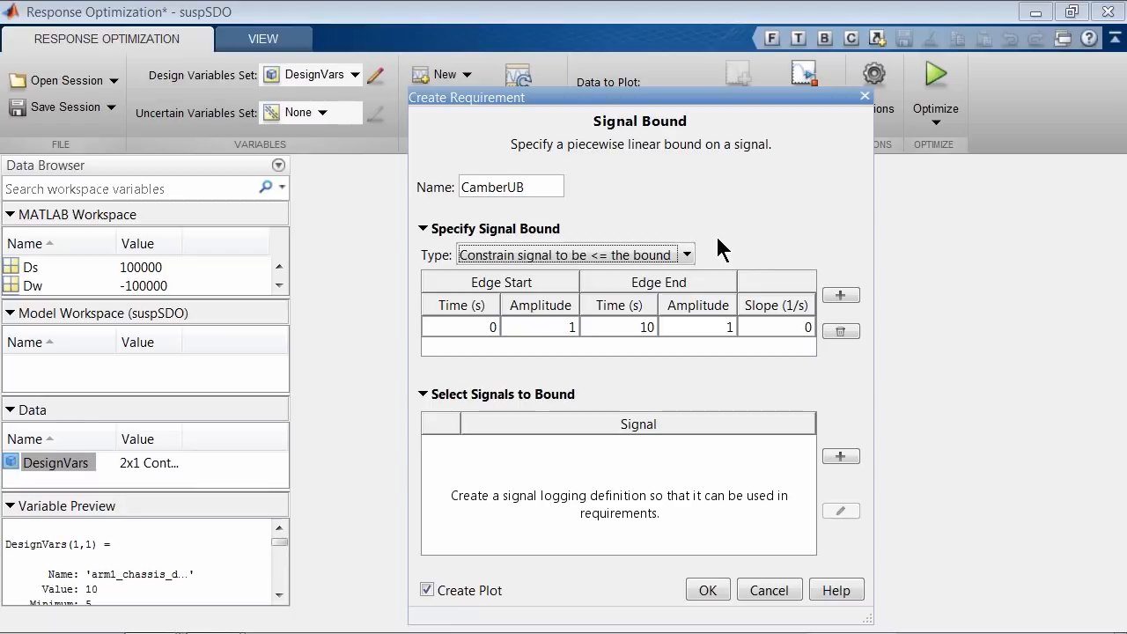
Define the CamberUB bound edge from 5 s to 55 s with an amplitude of -1 at both ends
{"action": "double_click", "coordinate": [489, 326]}
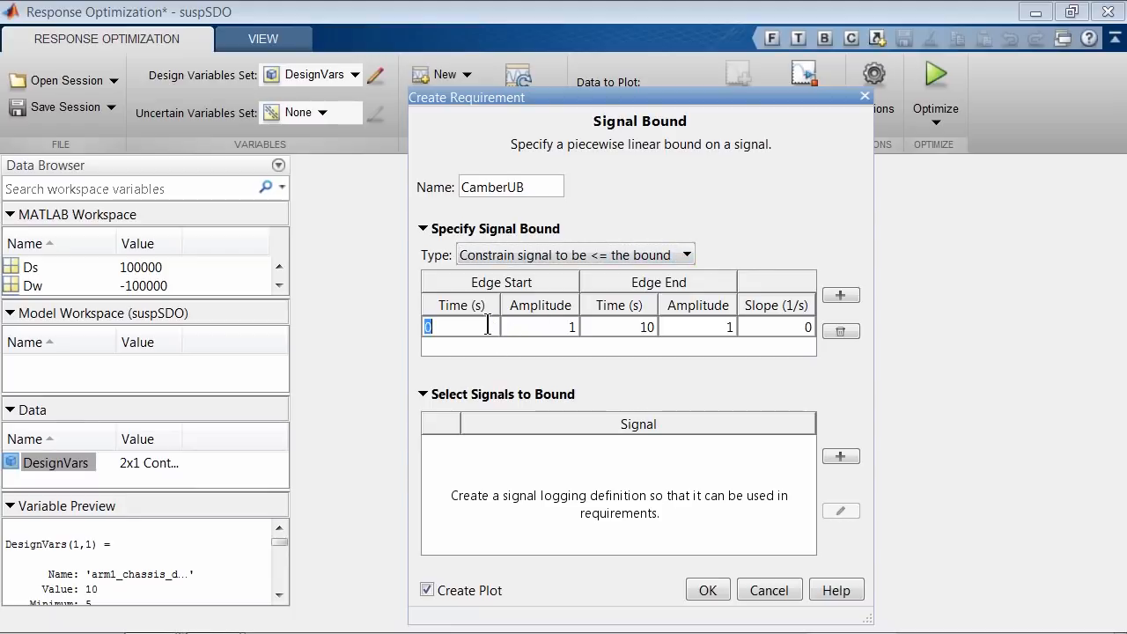
{"action": "type", "text": "5"}
{"action": "double_click", "coordinate": [634, 326]}
{"action": "type", "text": "55"}
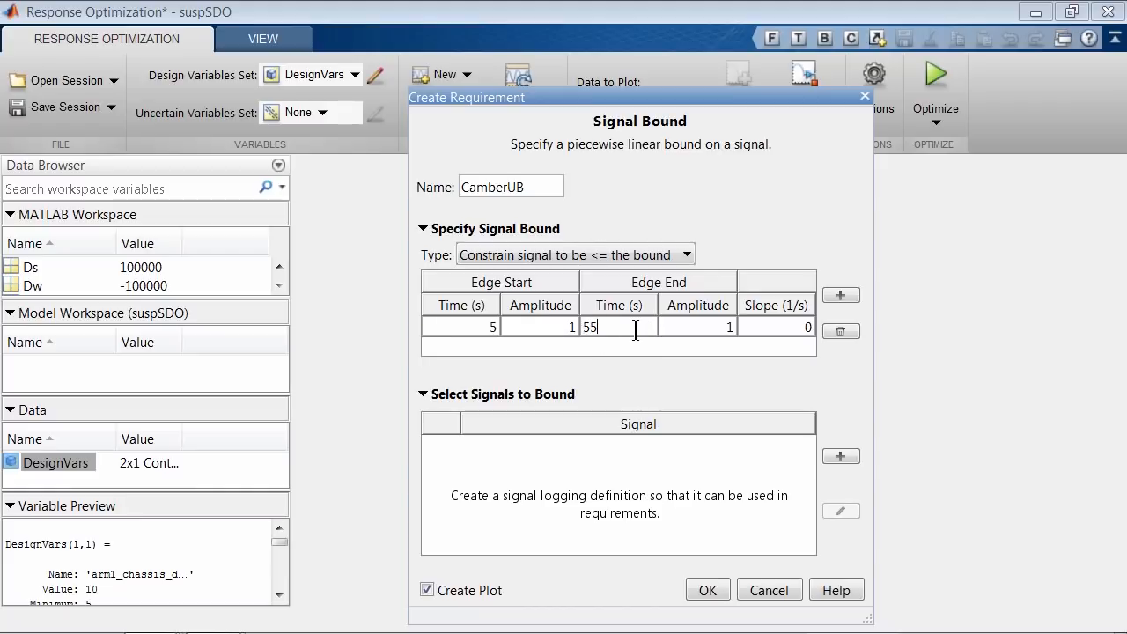
{"action": "double_click", "coordinate": [557, 326]}
{"action": "type", "text": "-1"}
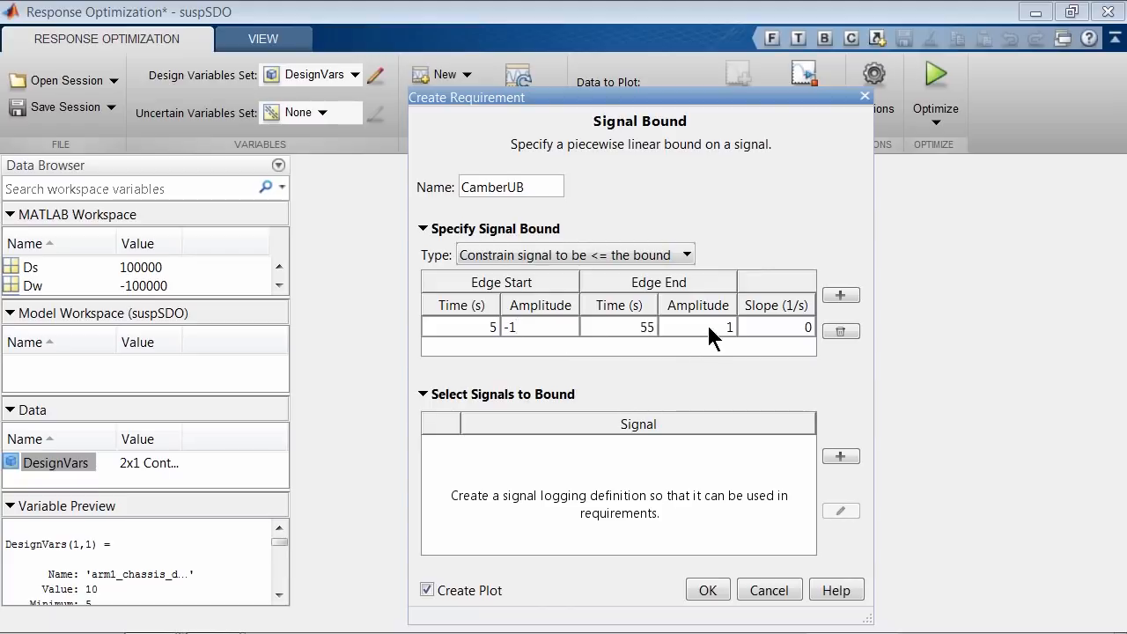
{"action": "double_click", "coordinate": [707, 327]}
{"action": "type", "text": "-1"}
{"action": "double_click", "coordinate": [621, 327]}
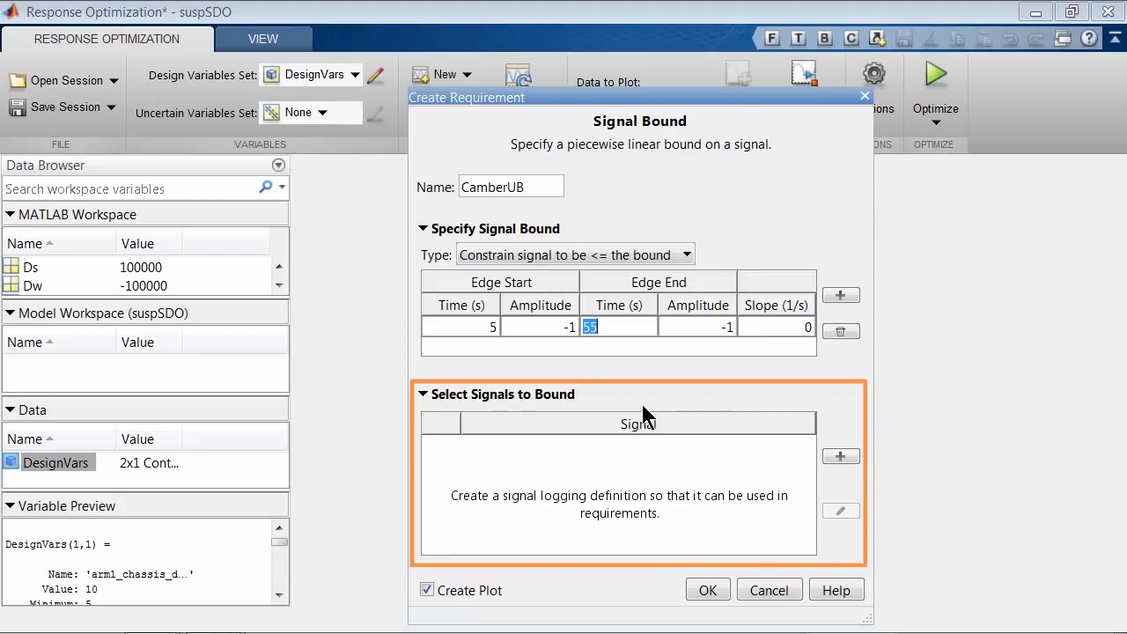
Start a signal set named Camber for the requirement and select the cam_l signal line in the Simulink model's Camber Subsystem
{"action": "left_click", "coordinate": [840, 457]}
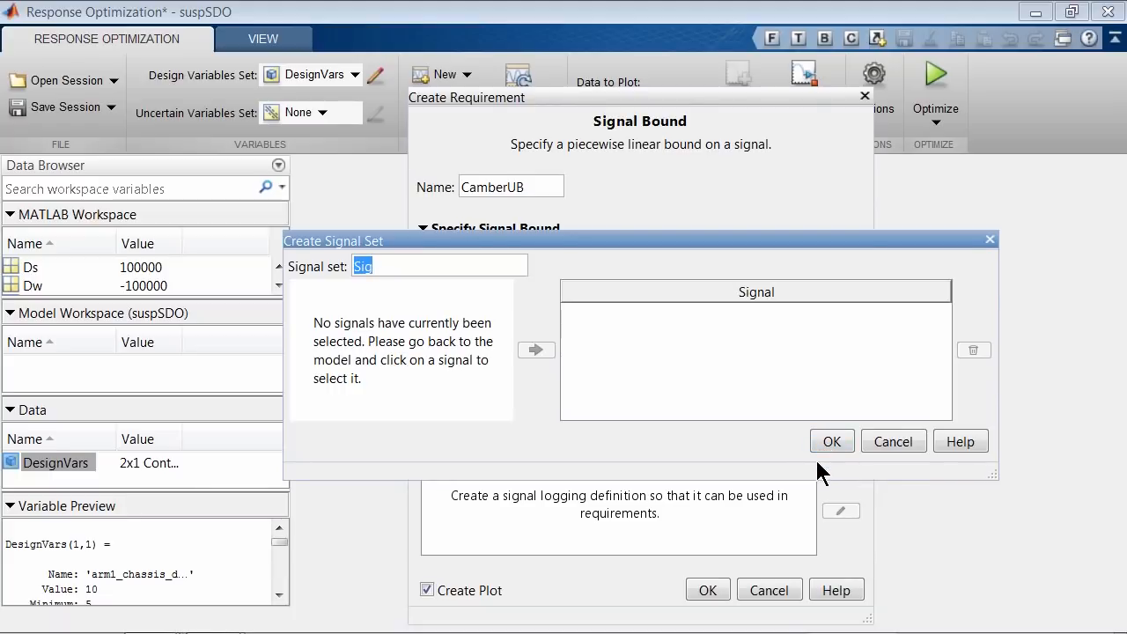
{"action": "type", "text": "Camber"}
{"action": "key", "text": "alt+Tab"}
{"action": "key", "text": "alt+Tab"}
{"action": "key", "text": "alt+Tab"}
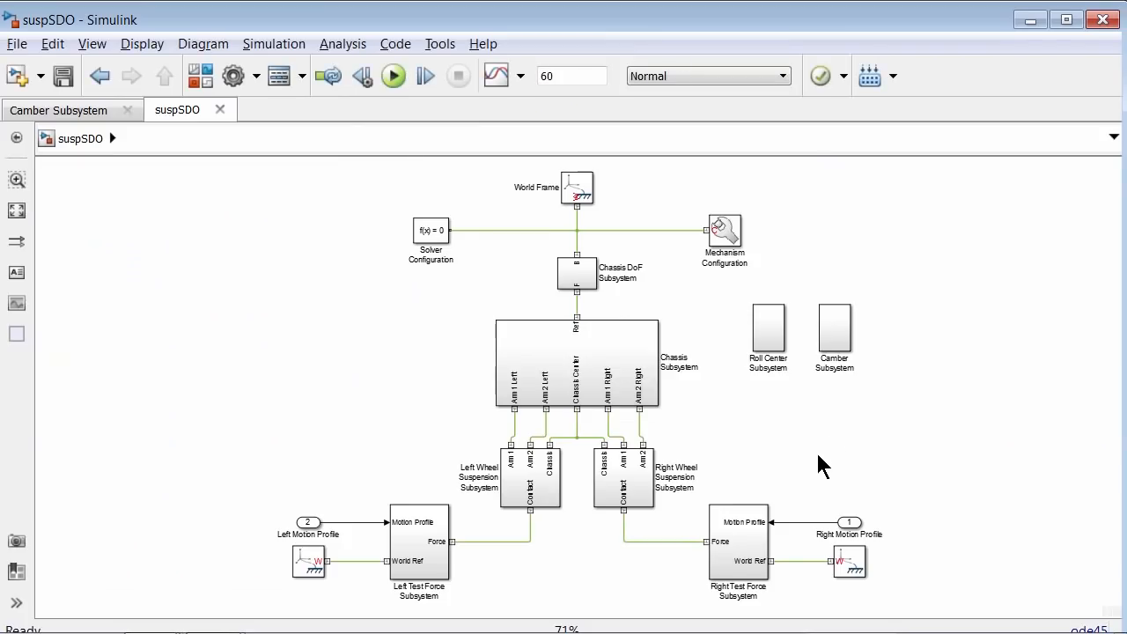
{"action": "double_click", "coordinate": [844, 333]}
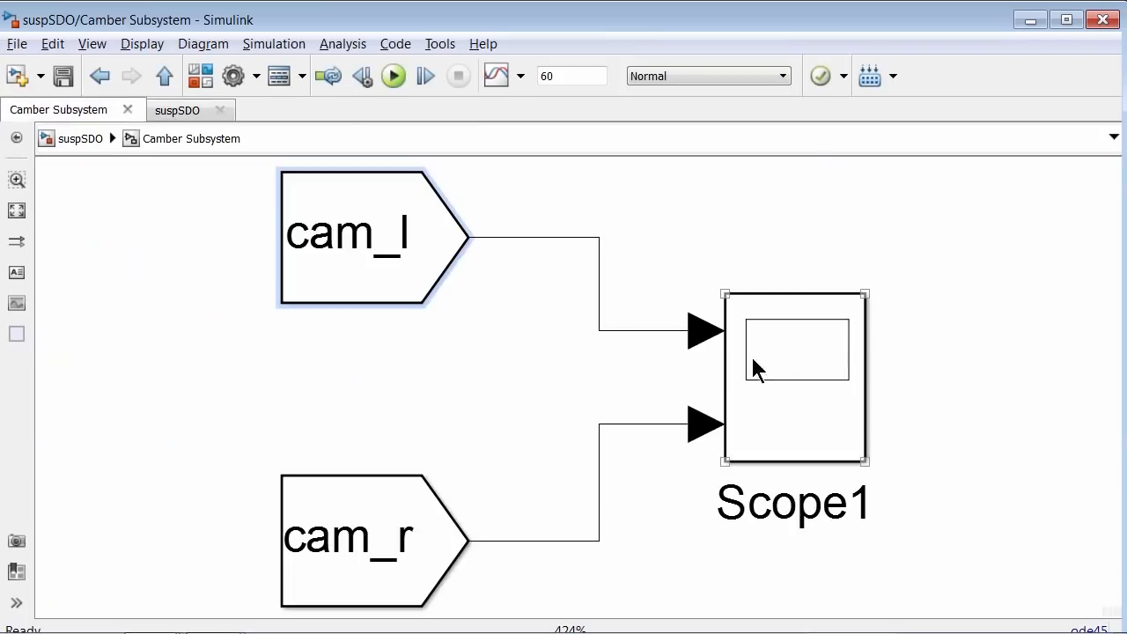
{"action": "left_click", "coordinate": [646, 331]}
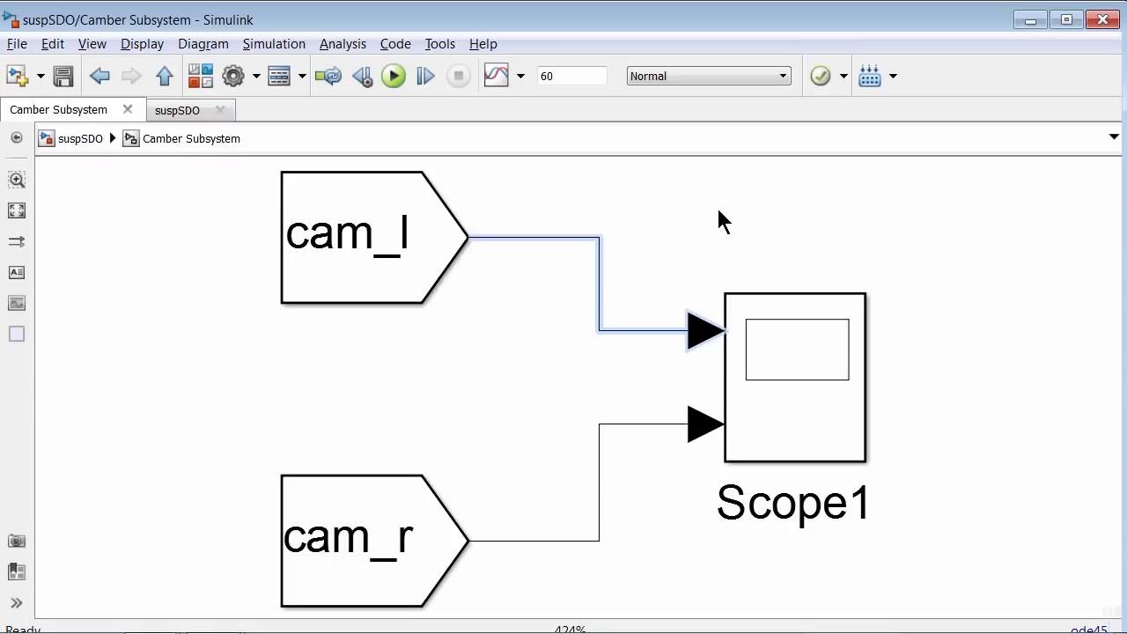
Return to Response Optimization, add the selected Camber Subsystem signal to the Camber set and confirm the set
{"action": "key", "text": "alt+Tab"}
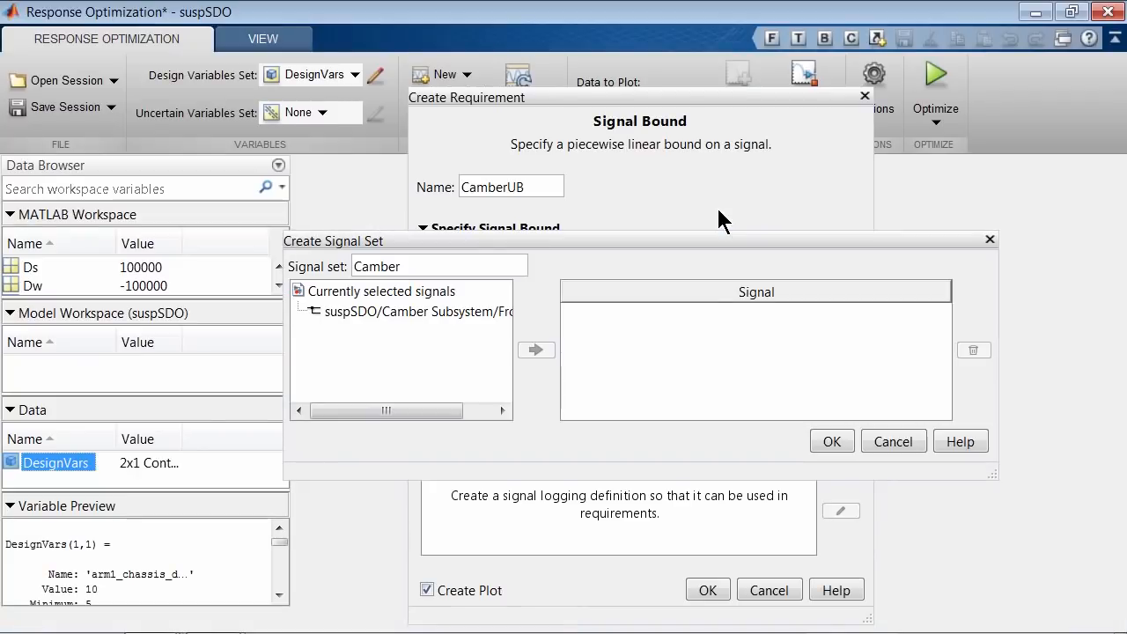
{"action": "left_click", "coordinate": [451, 313]}
{"action": "left_click", "coordinate": [533, 349]}
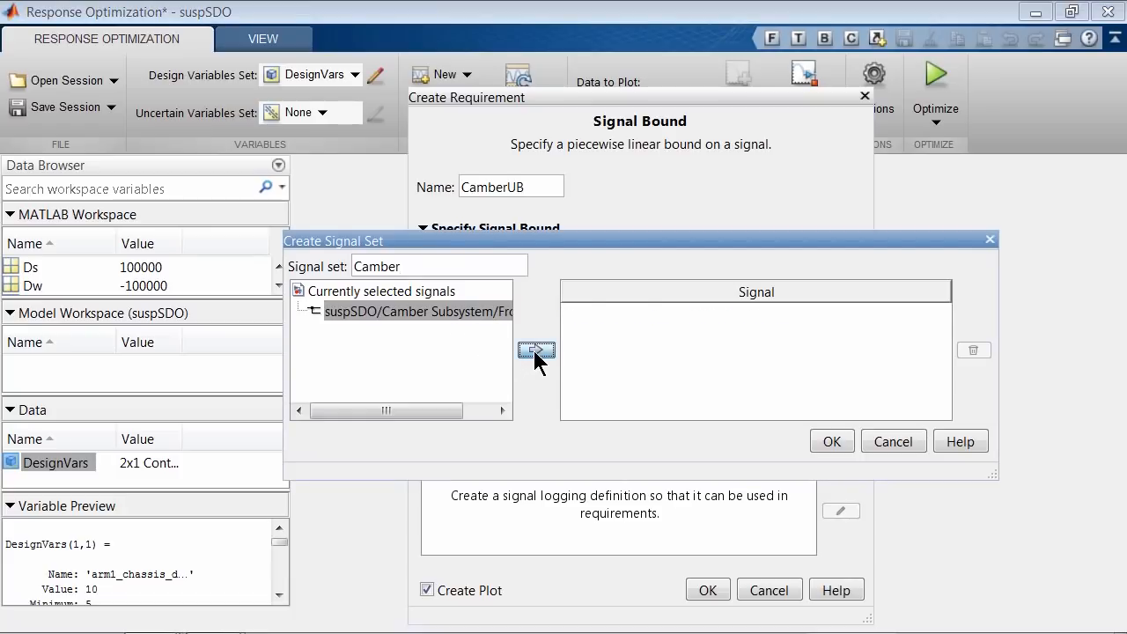
{"action": "left_click", "coordinate": [834, 441]}
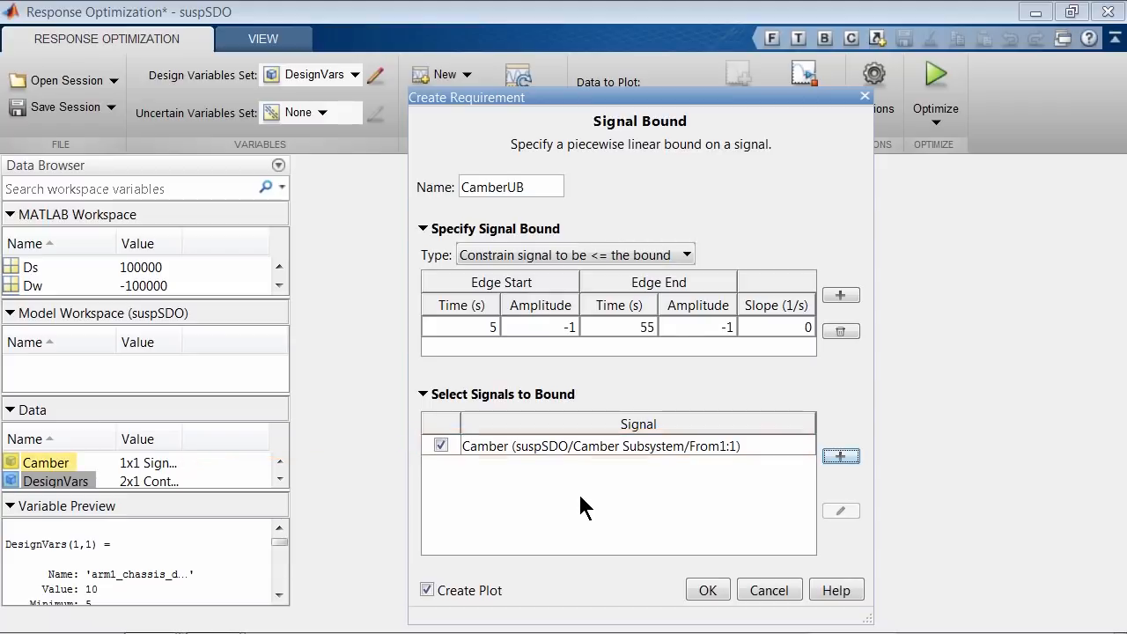
Confirm the CamberUB requirement and start a Signal Bound requirement named CamberLB that constrains the signal to be >= the bound
{"action": "left_click", "coordinate": [709, 590]}
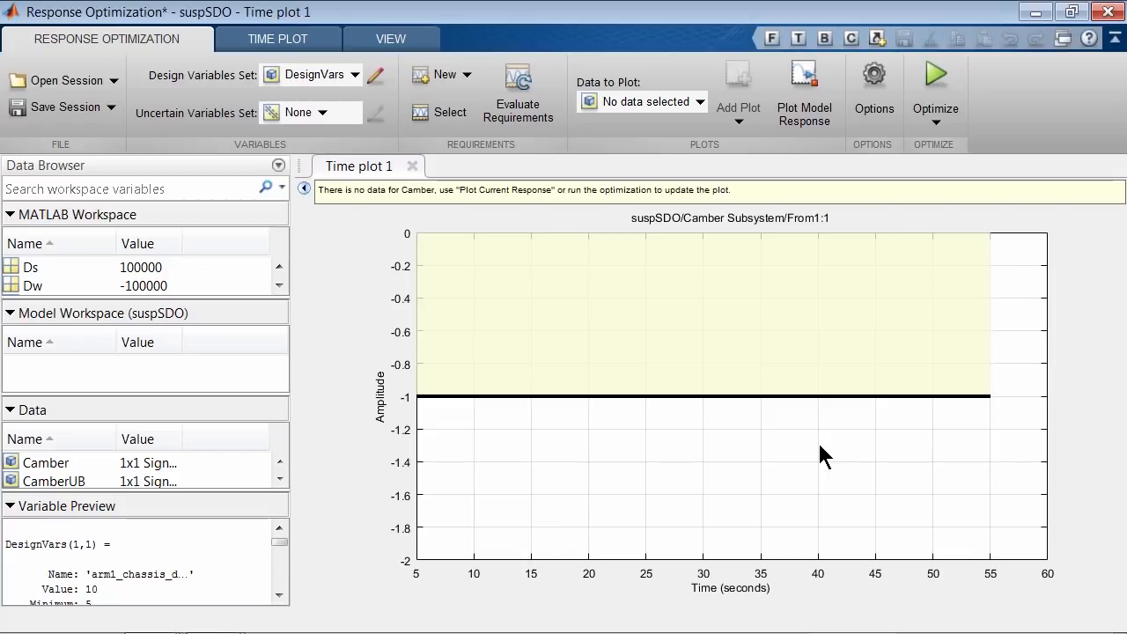
{"action": "left_click", "coordinate": [464, 76]}
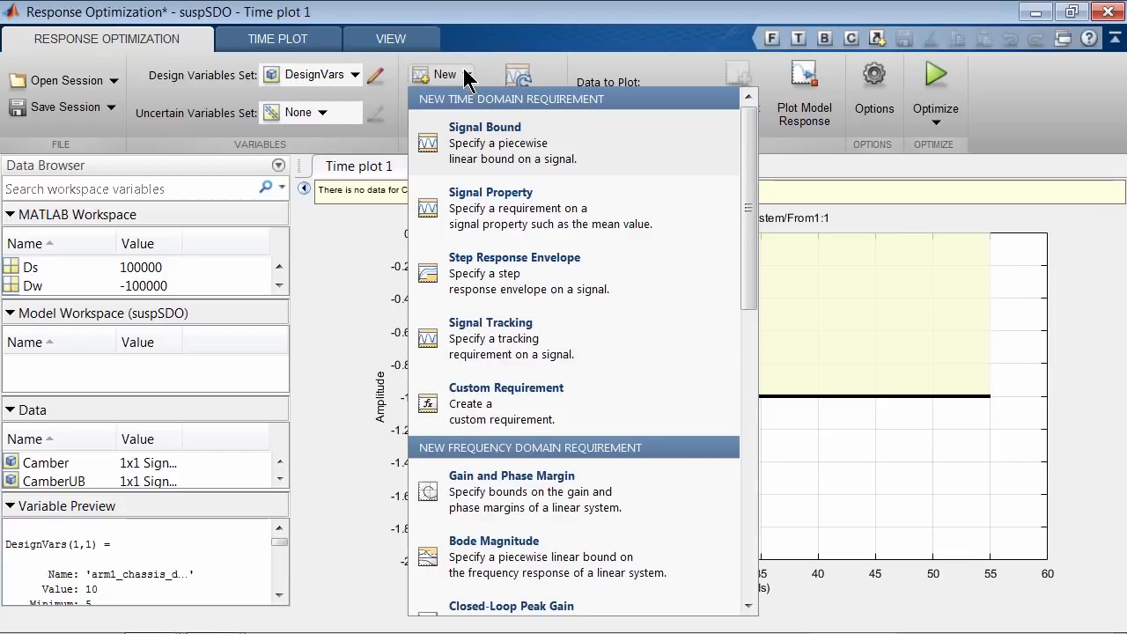
{"action": "left_click", "coordinate": [494, 141]}
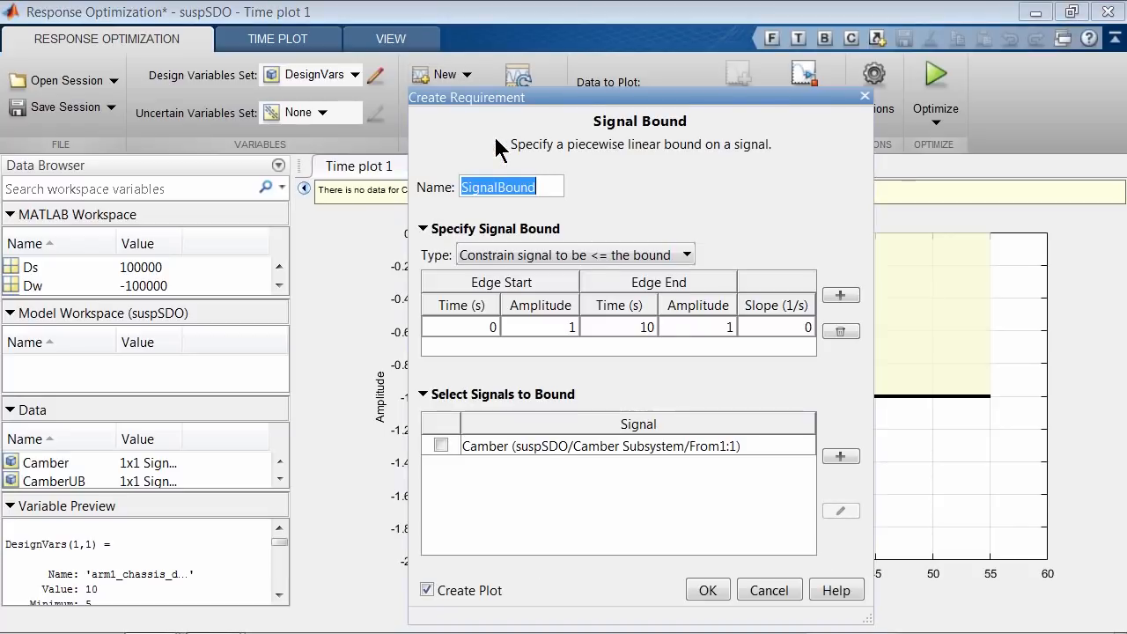
{"action": "type", "text": "CamberLB"}
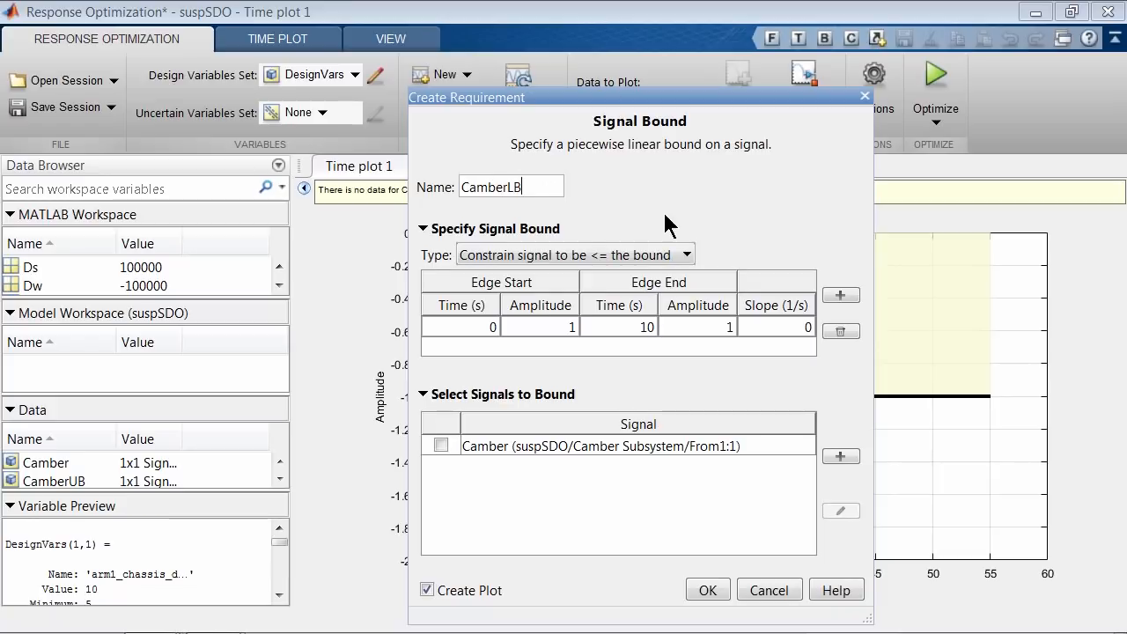
{"action": "left_click", "coordinate": [687, 256]}
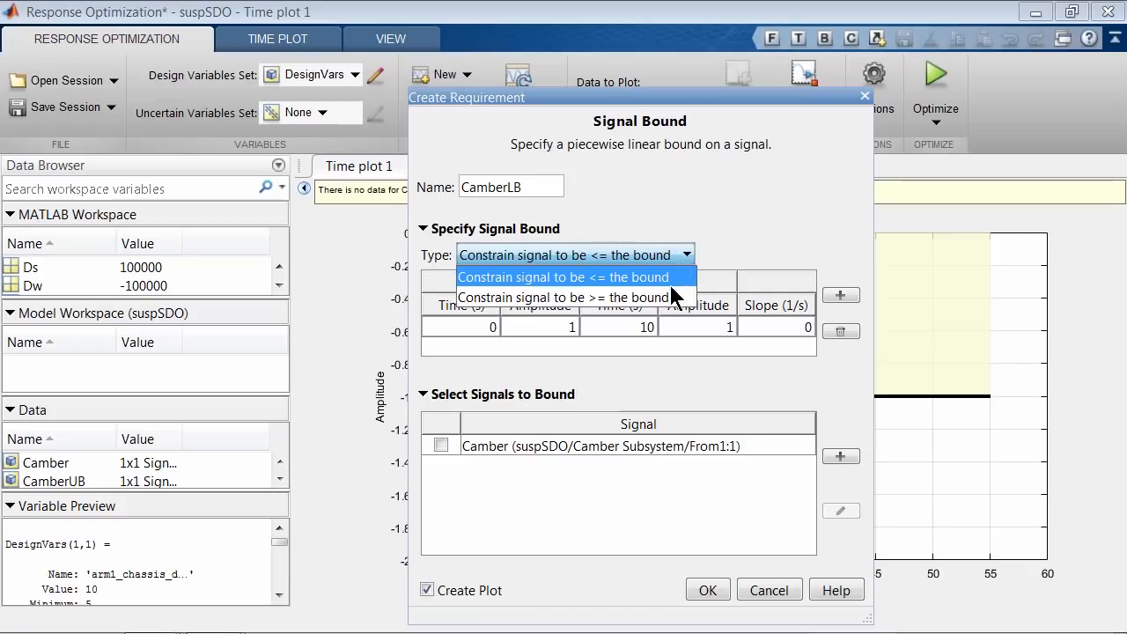
{"action": "left_click", "coordinate": [668, 293]}
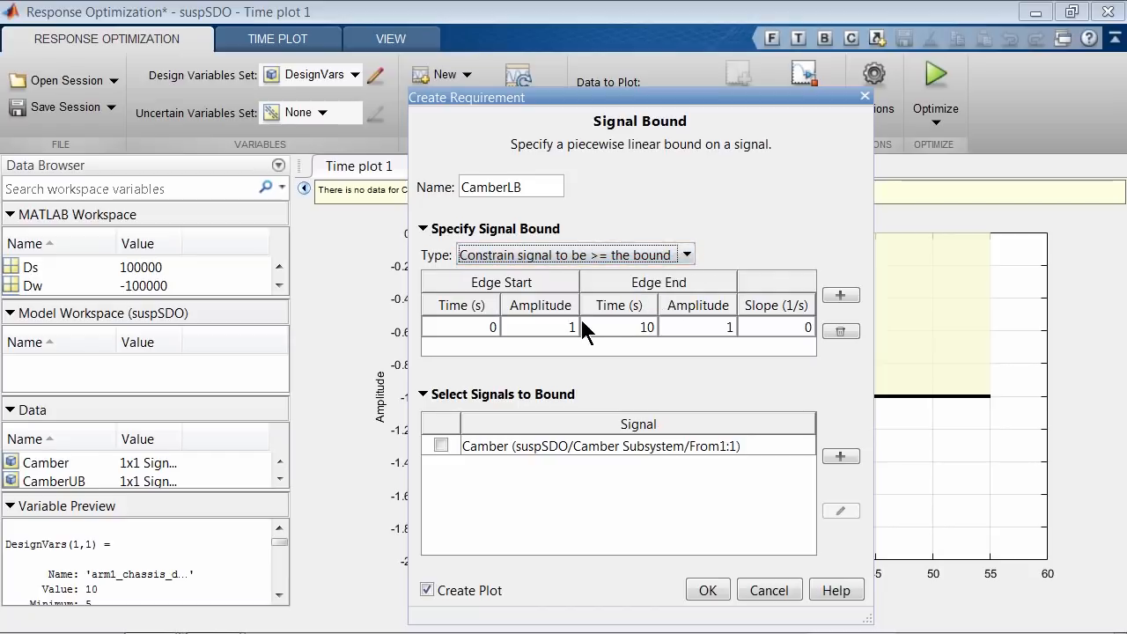
Define the CamberLB bound edge from 5 s to 55 s with an amplitude of -7 at both ends
{"action": "double_click", "coordinate": [480, 327]}
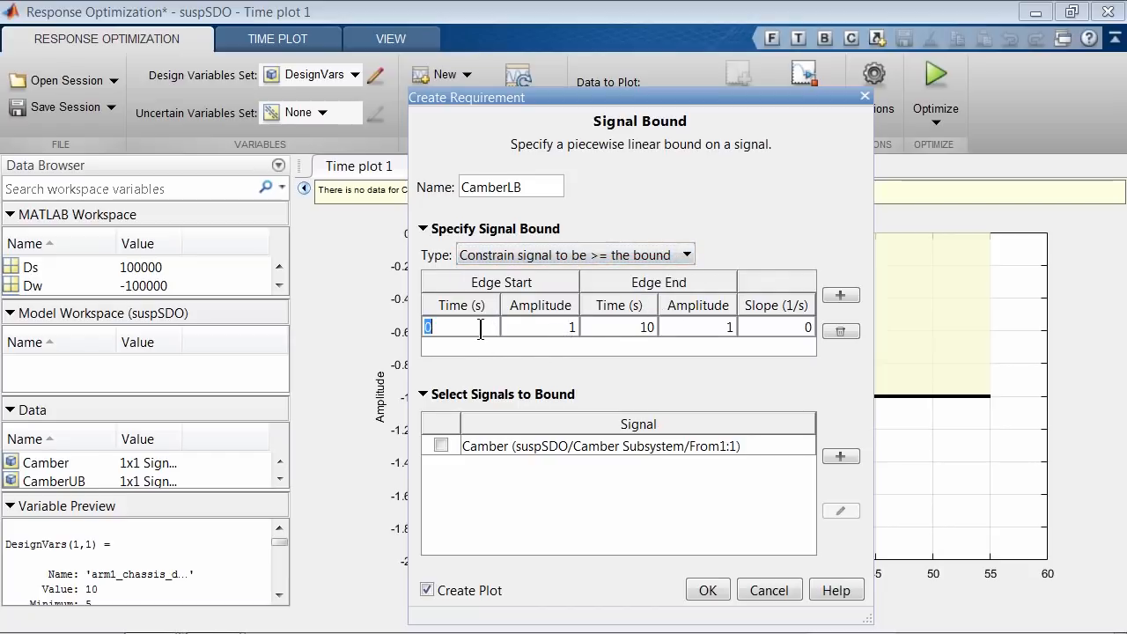
{"action": "type", "text": "5"}
{"action": "double_click", "coordinate": [634, 327]}
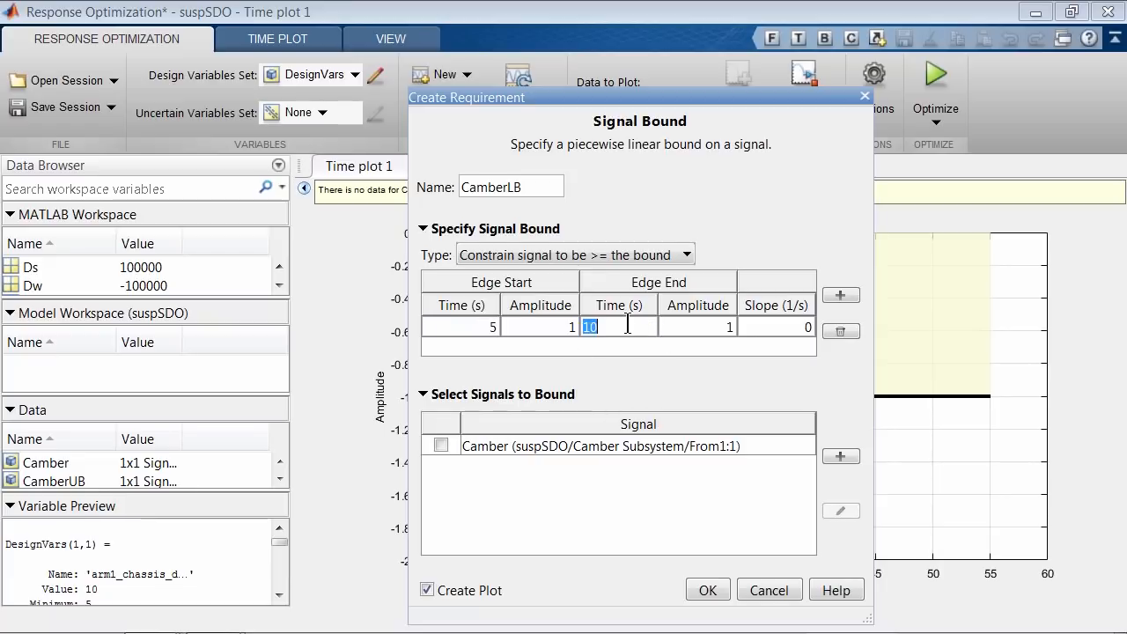
{"action": "type", "text": "55"}
{"action": "double_click", "coordinate": [561, 328]}
{"action": "type", "text": "-7"}
{"action": "double_click", "coordinate": [724, 326]}
{"action": "type", "text": "-7"}
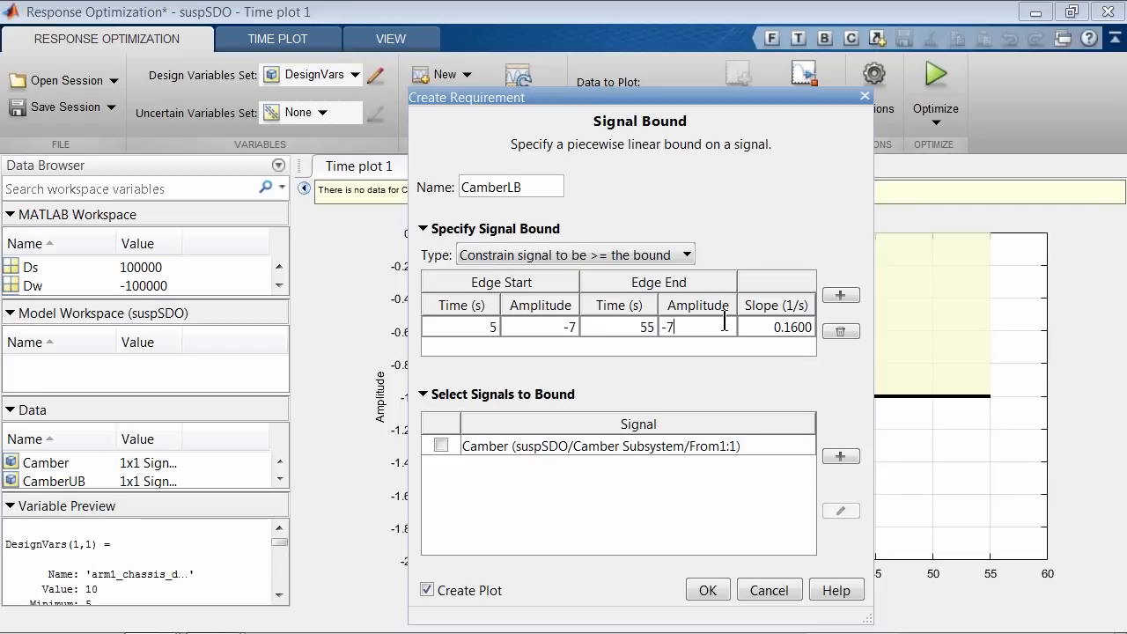
{"action": "double_click", "coordinate": [560, 326]}
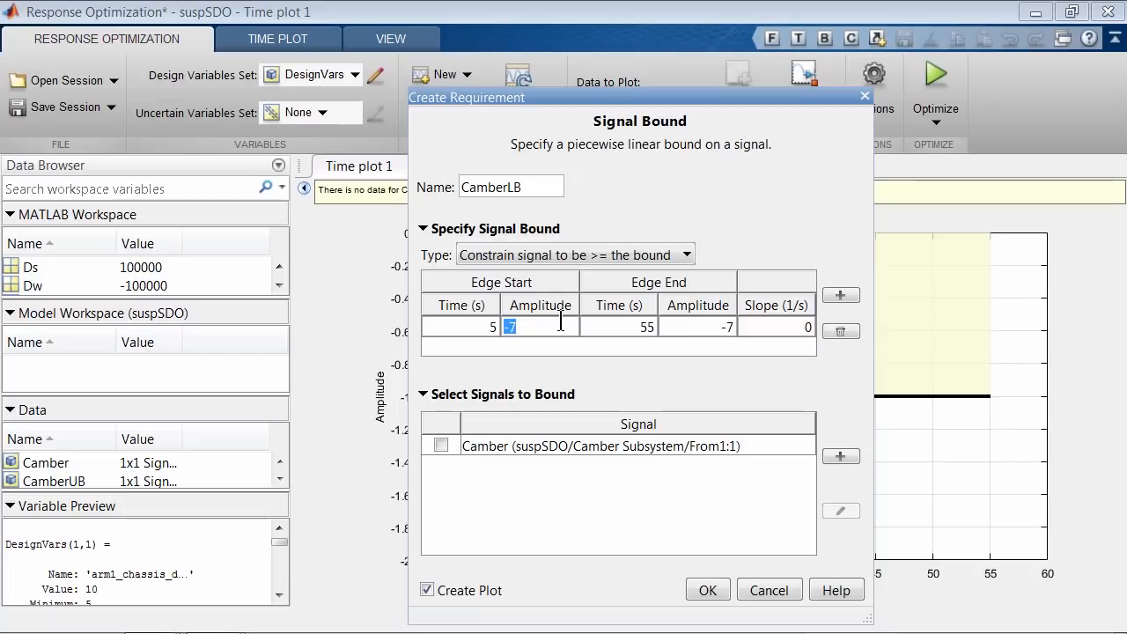
Apply the CamberLB bound to the Camber signal and create the requirement without a plot of its own
{"action": "left_click", "coordinate": [441, 445]}
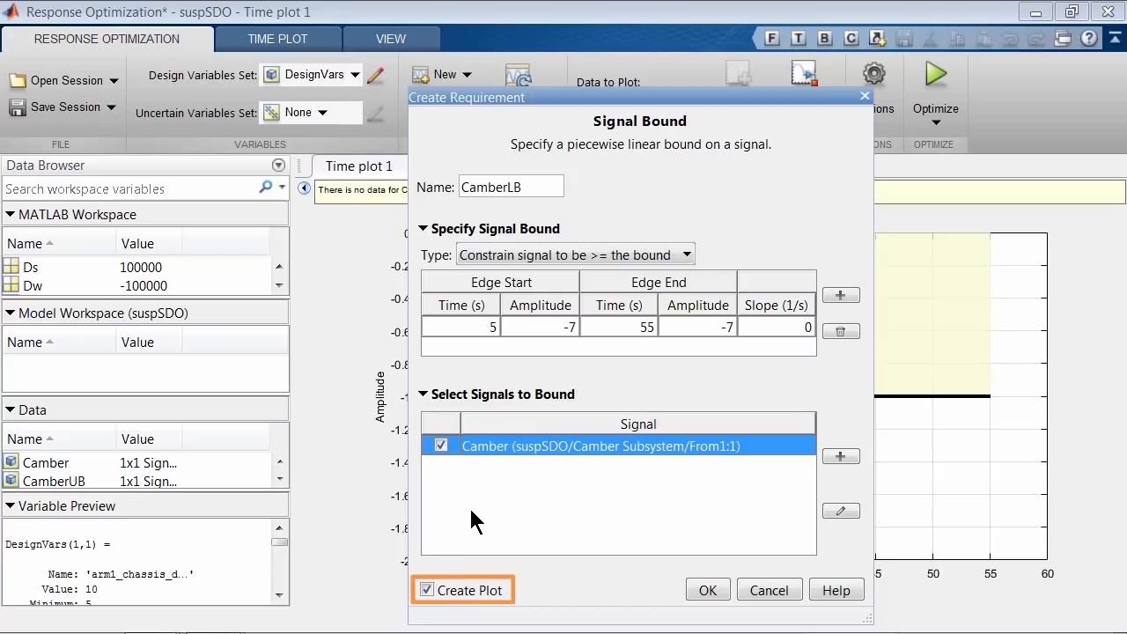
{"action": "left_click", "coordinate": [428, 590]}
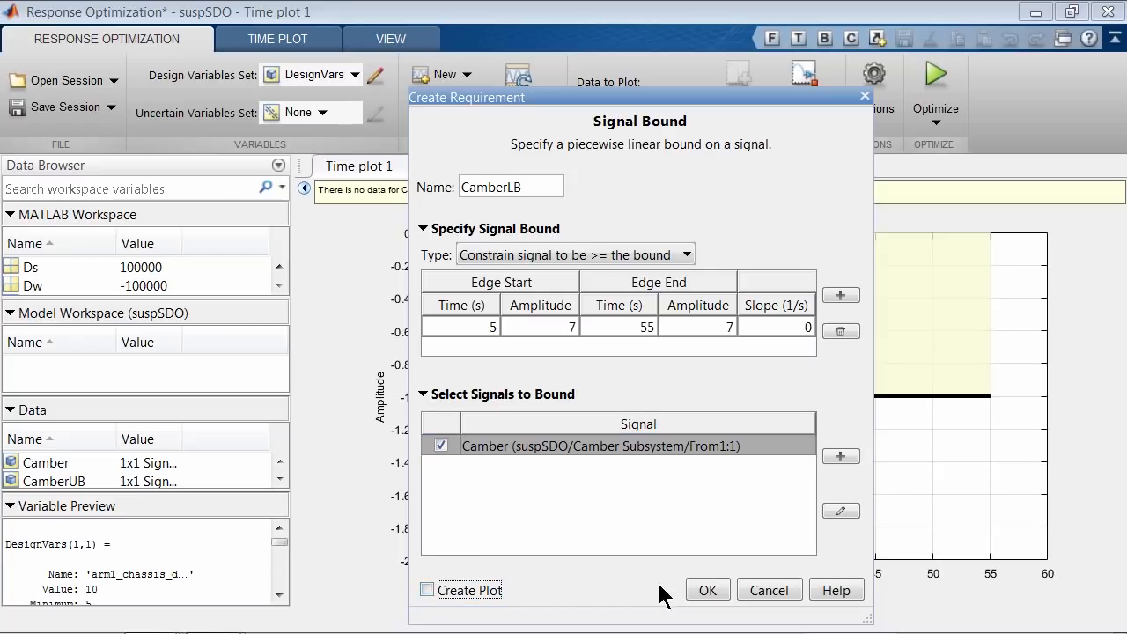
{"action": "left_click", "coordinate": [708, 591]}
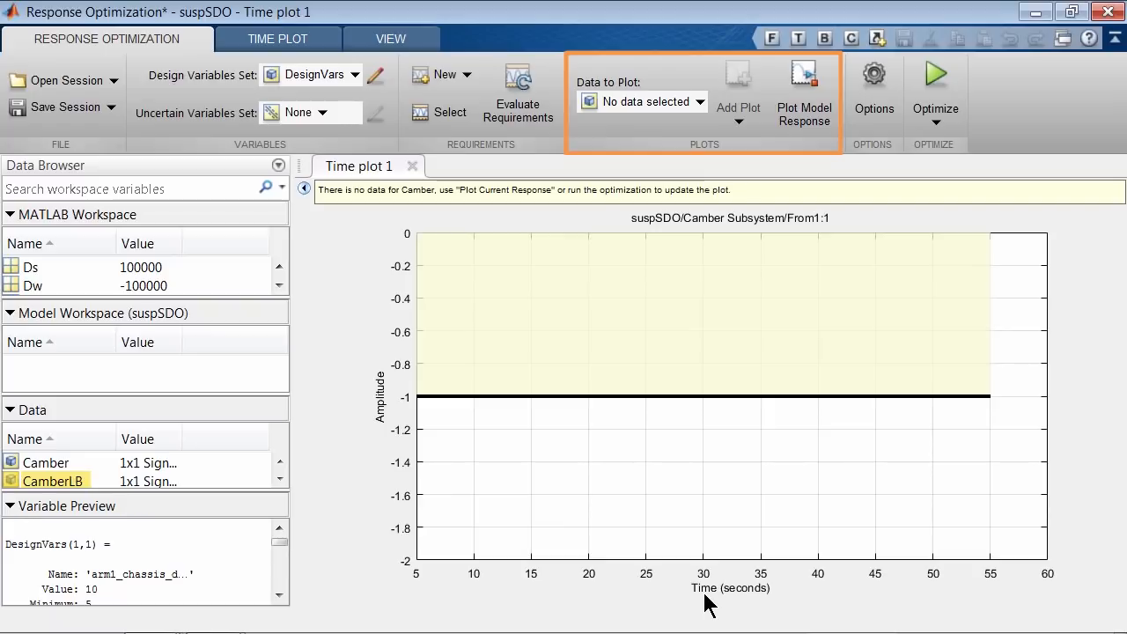
Add the CamberLB requirement to the existing plot Time plot 1
{"action": "left_click", "coordinate": [698, 103]}
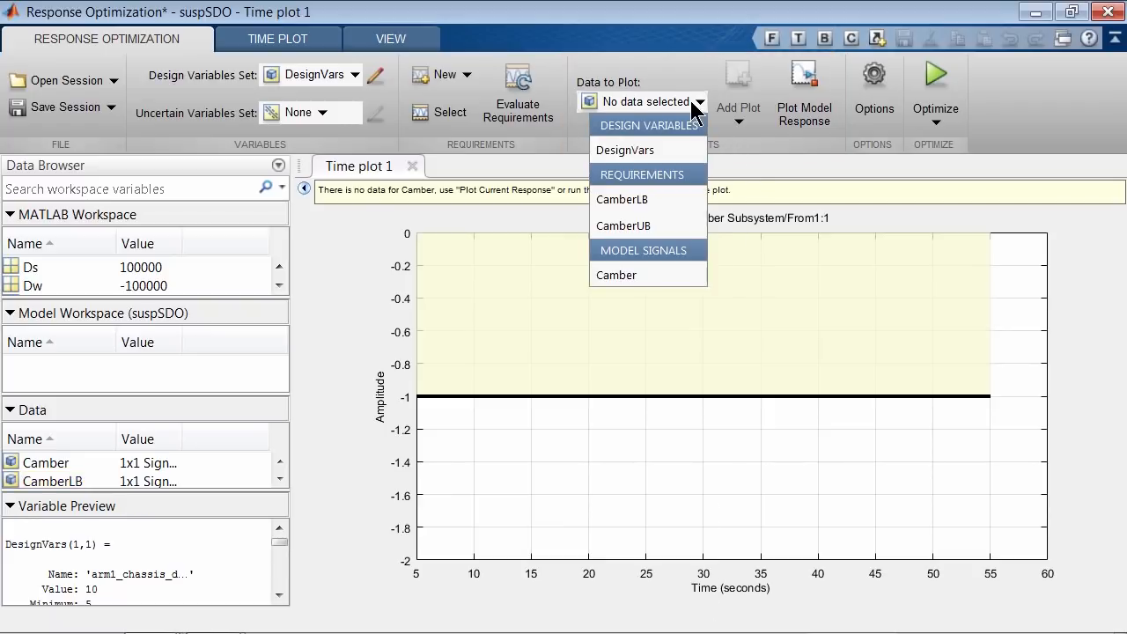
{"action": "left_click", "coordinate": [669, 203]}
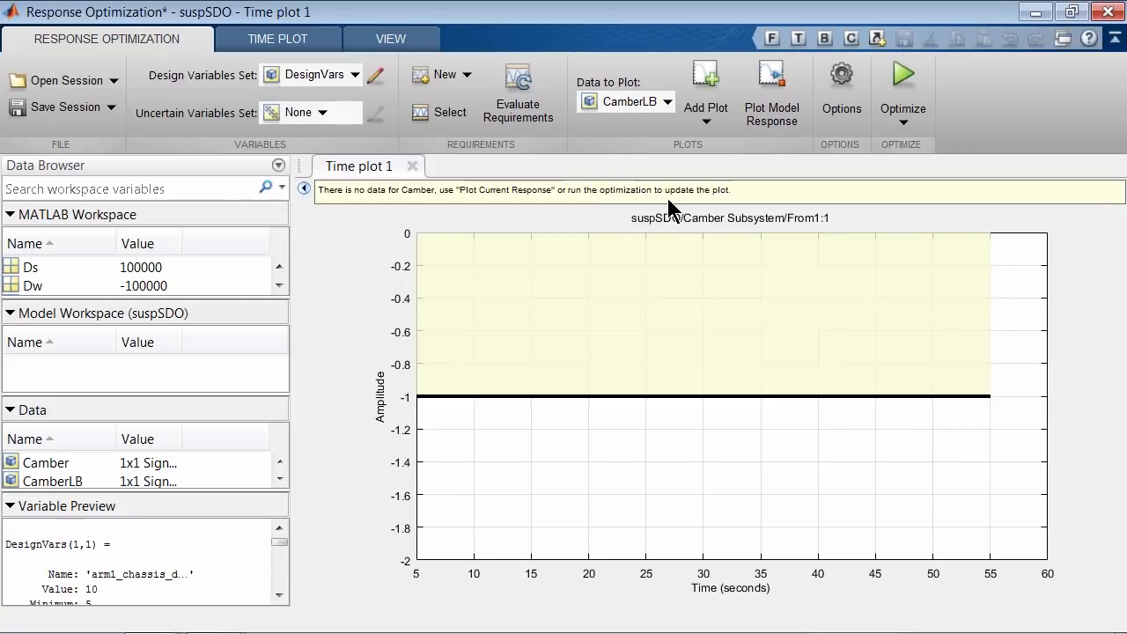
{"action": "left_click", "coordinate": [701, 125]}
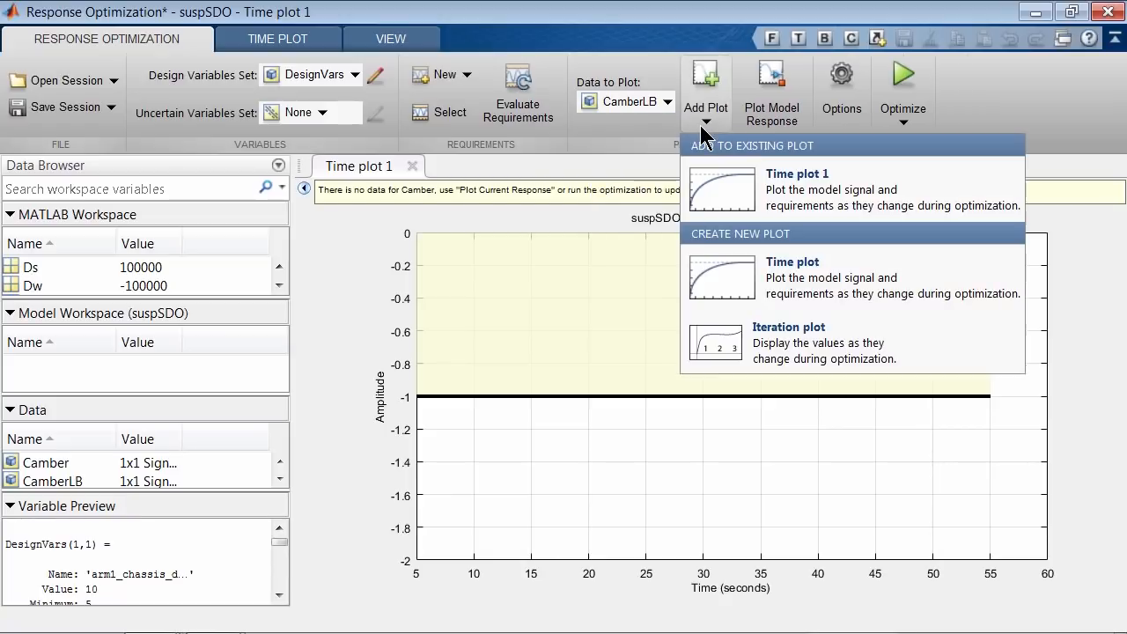
{"action": "left_click", "coordinate": [738, 196]}
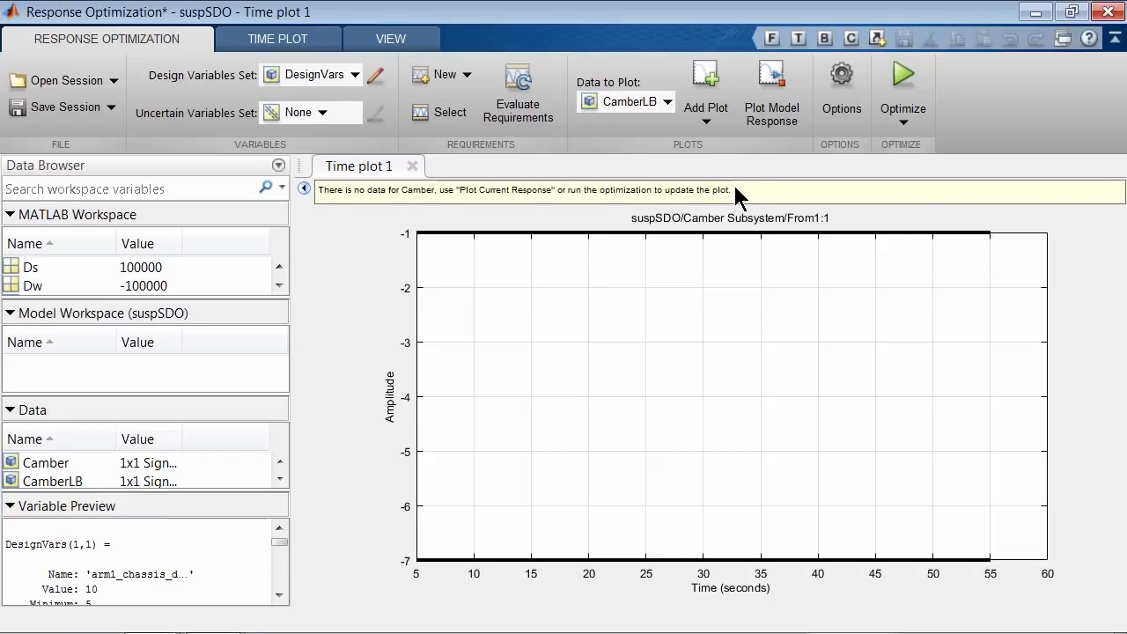
Start a time domain Signal Bound requirement named RCB, keeping the type that constrains the signal to be <= the bound
{"action": "left_click", "coordinate": [467, 77]}
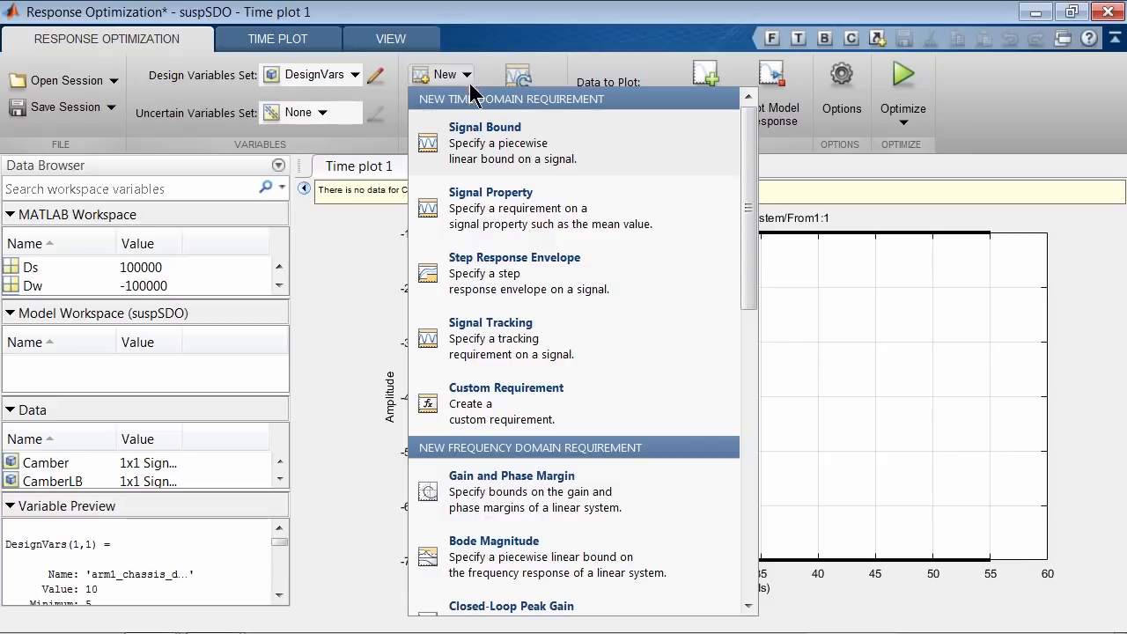
{"action": "left_click", "coordinate": [498, 136]}
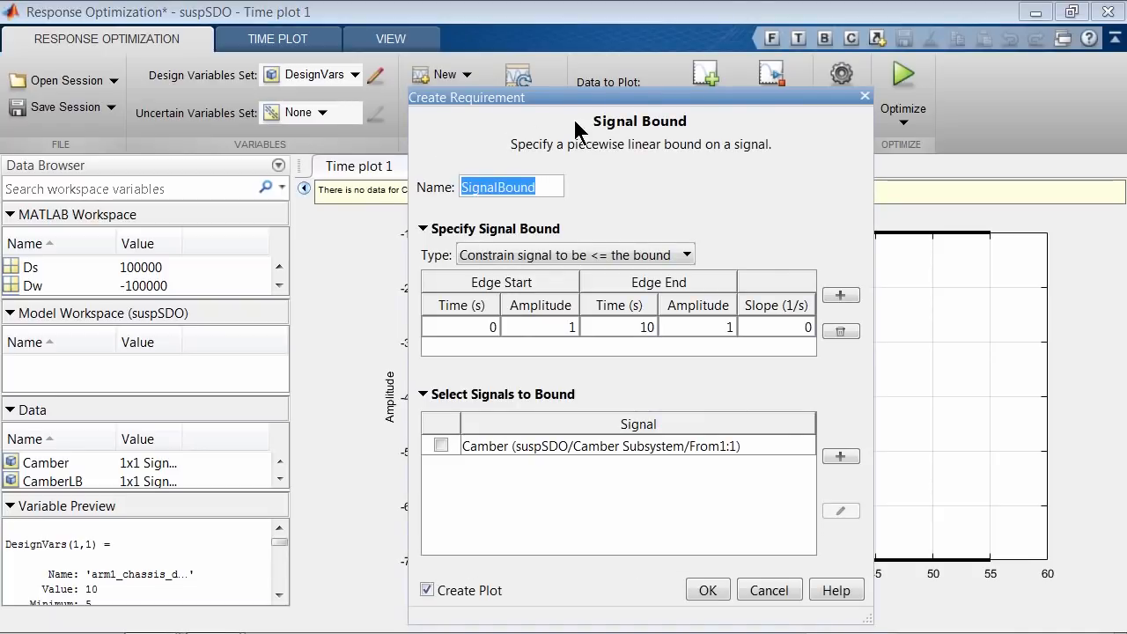
{"action": "type", "text": "RCB"}
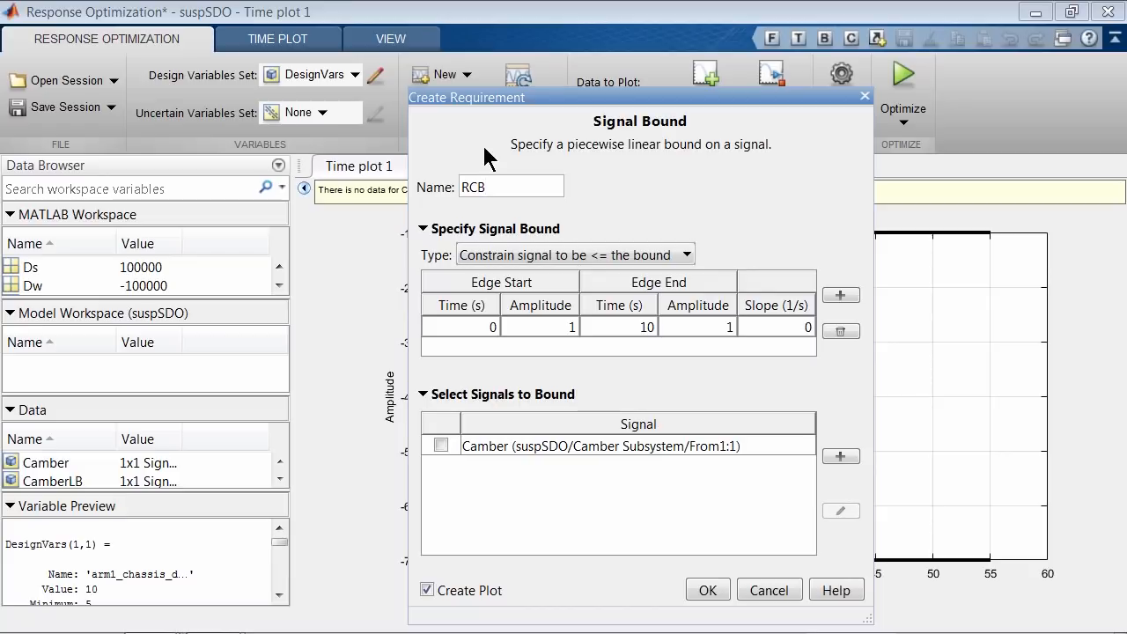
{"action": "left_click", "coordinate": [689, 254]}
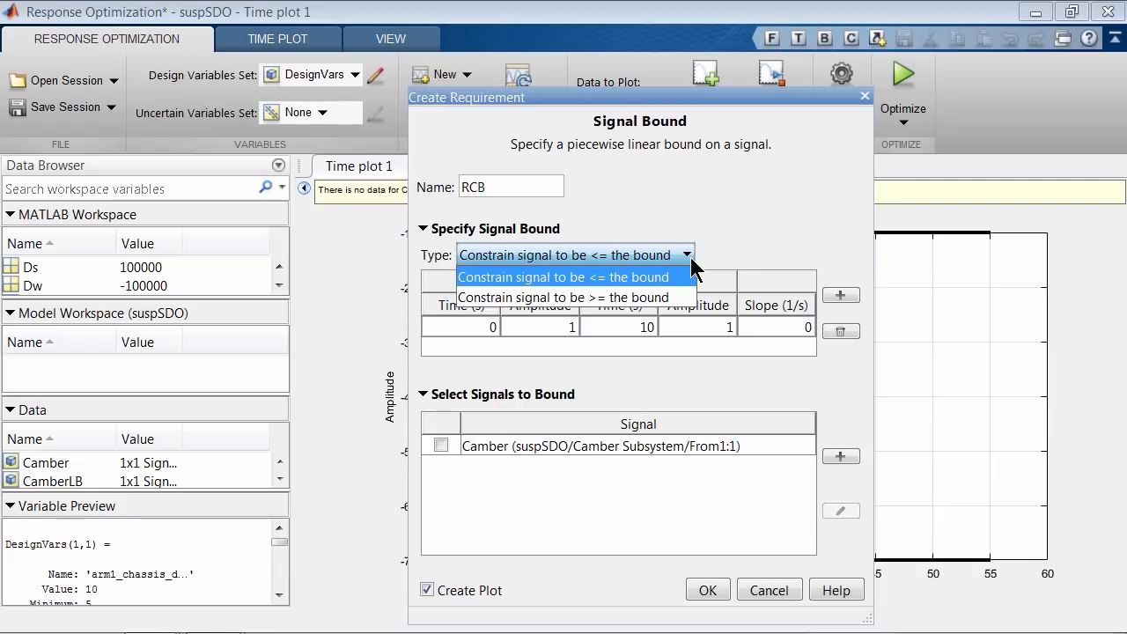
{"action": "left_click", "coordinate": [642, 255]}
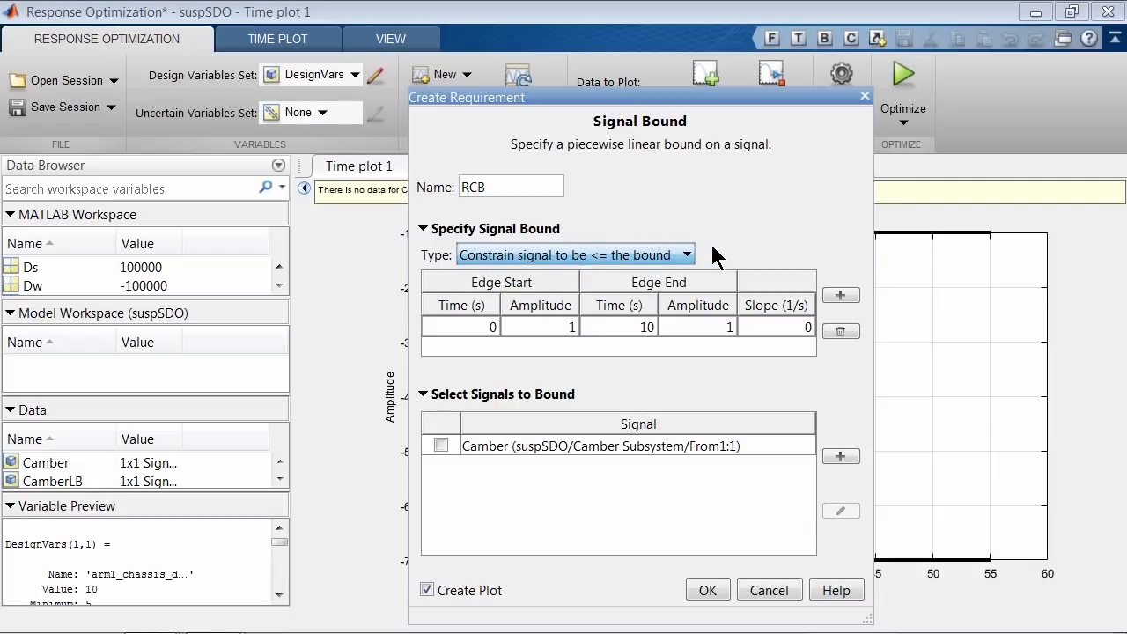
Define the RCB bound edge from 5 s to 55 s with an amplitude of 0.15 at both ends
{"action": "double_click", "coordinate": [477, 327]}
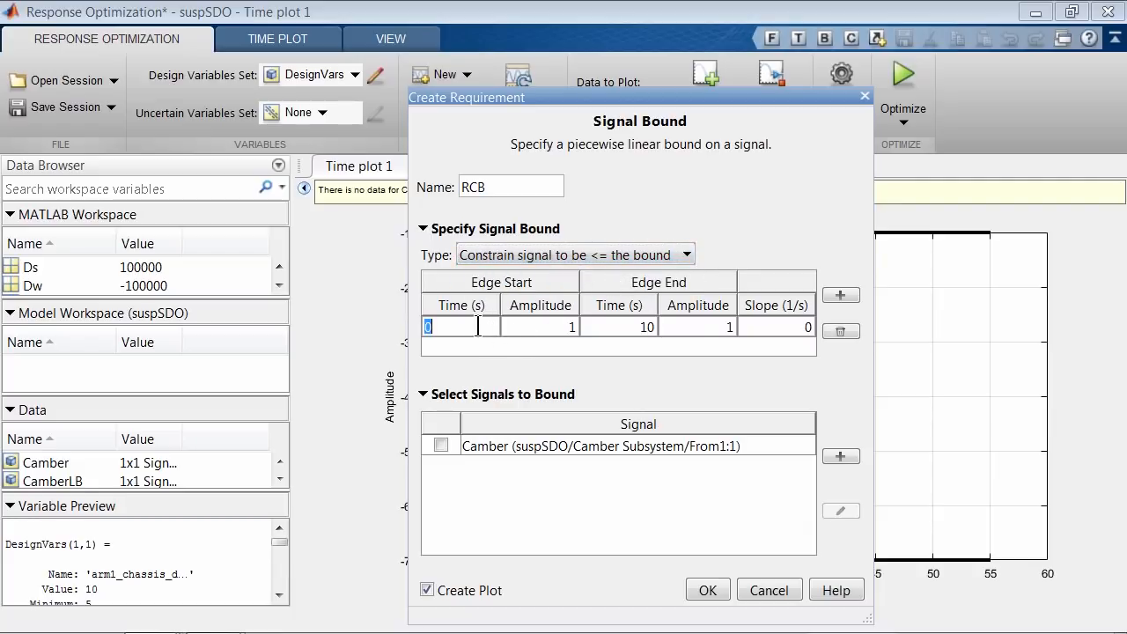
{"action": "type", "text": "5"}
{"action": "double_click", "coordinate": [646, 327]}
{"action": "type", "text": "5"}
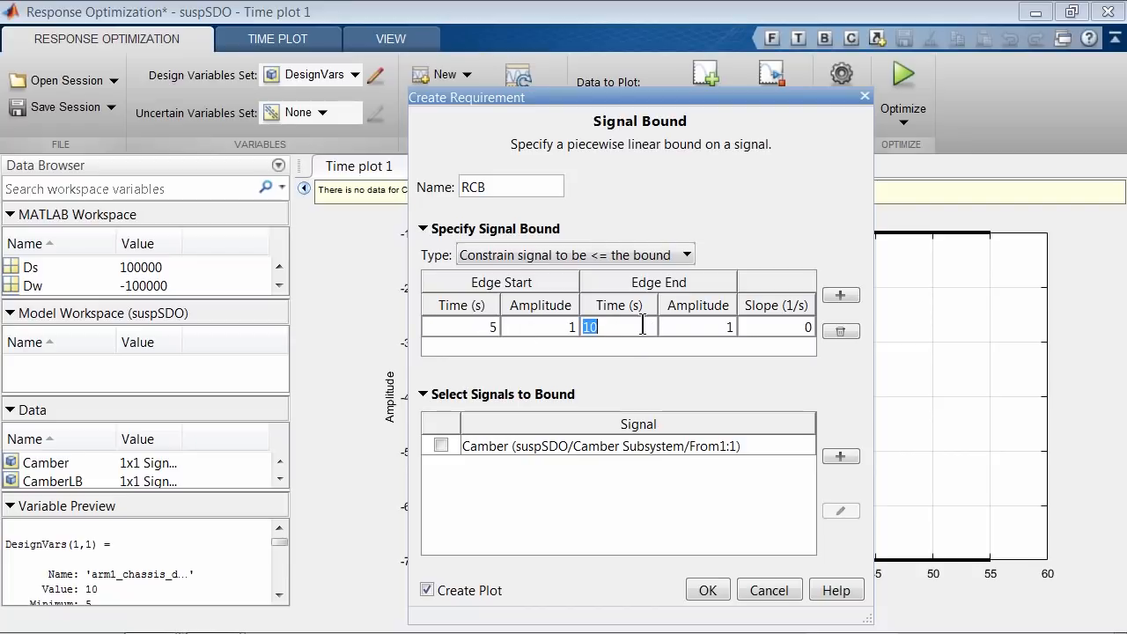
{"action": "type", "text": "5"}
{"action": "double_click", "coordinate": [560, 325]}
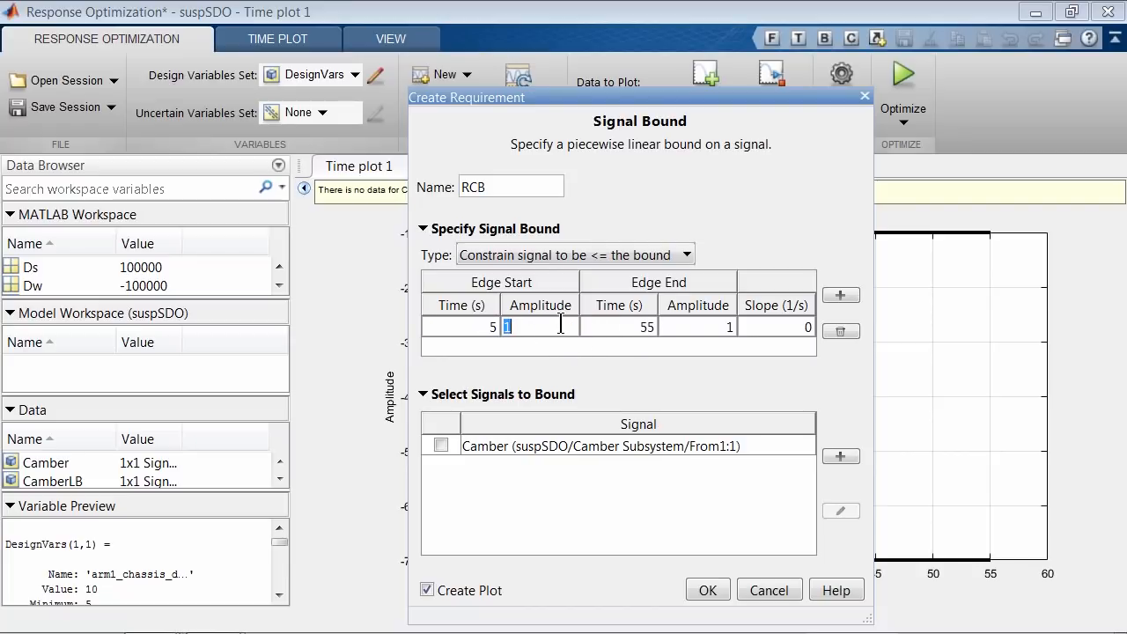
{"action": "type", "text": "0.15"}
{"action": "double_click", "coordinate": [725, 327]}
{"action": "type", "text": "0.15"}
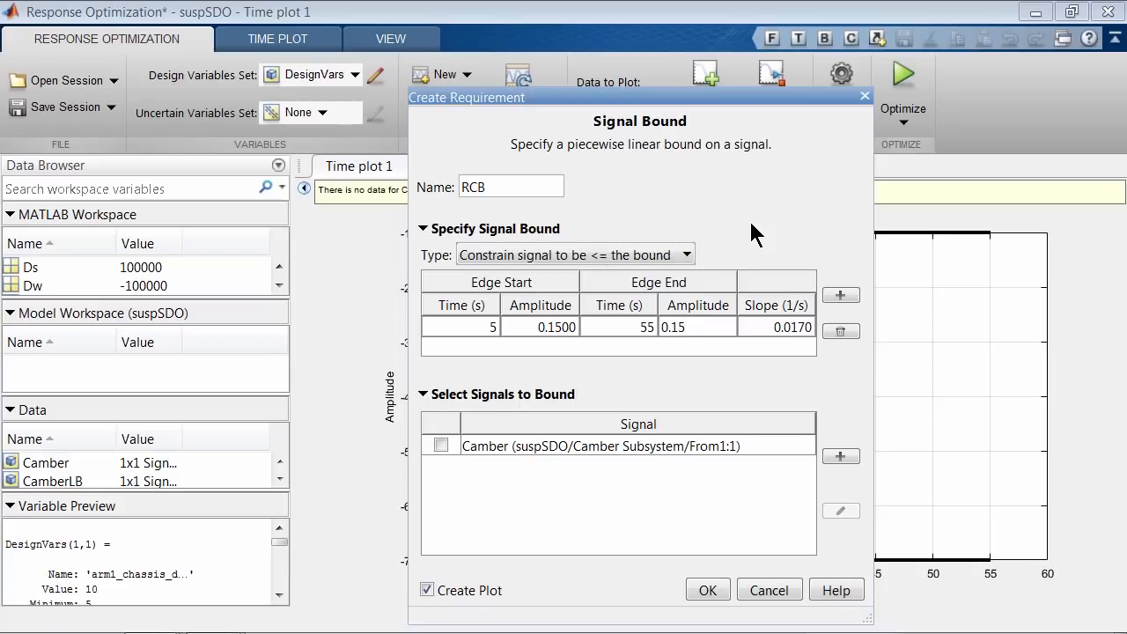
Start a signal set named RC and, in Simulink's Roll Center Subsystem, select the RC Viz signal line from the demux into Simulink-PS Converter1
{"action": "left_click", "coordinate": [841, 456]}
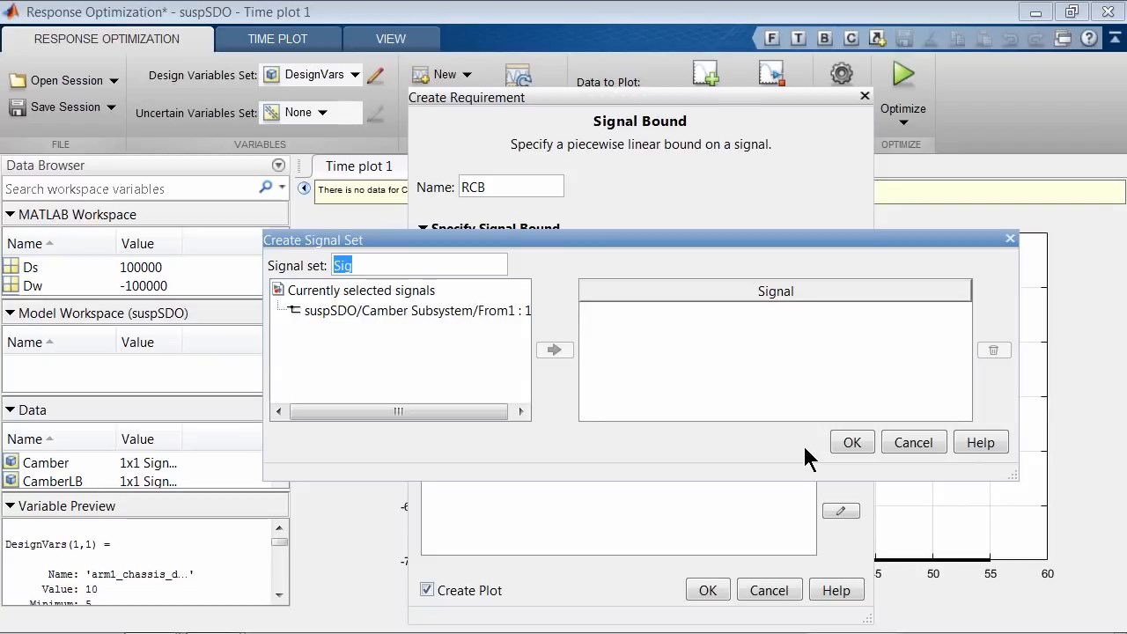
{"action": "type", "text": "RC"}
{"action": "key", "text": "alt+Tab"}
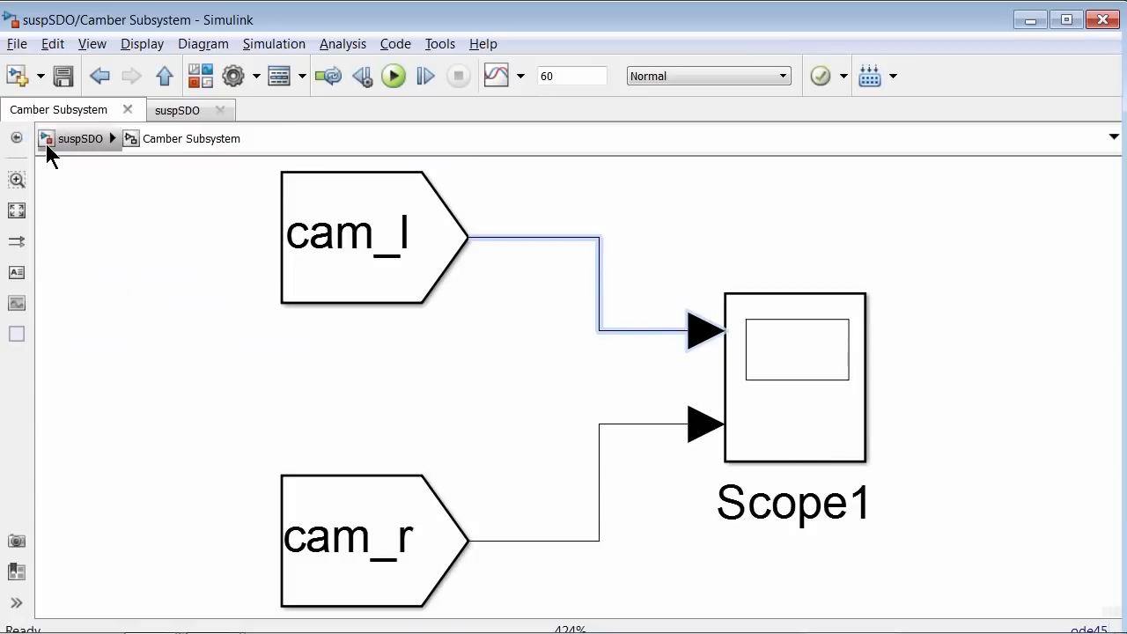
{"action": "left_click", "coordinate": [48, 141]}
{"action": "double_click", "coordinate": [765, 337]}
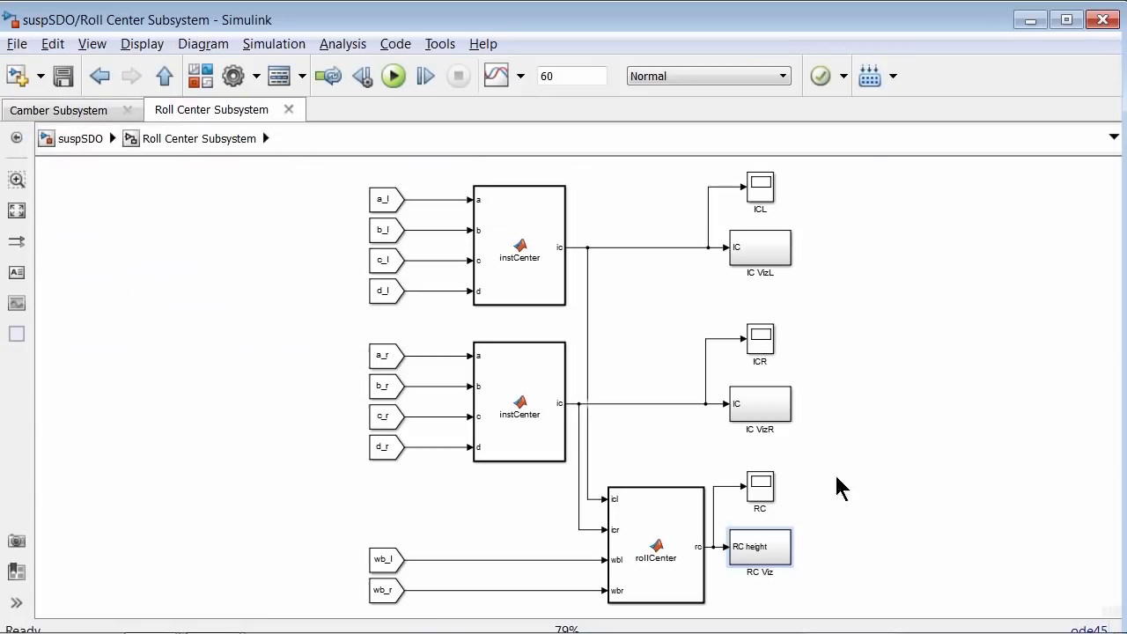
{"action": "left_click", "coordinate": [758, 553]}
{"action": "double_click", "coordinate": [757, 553]}
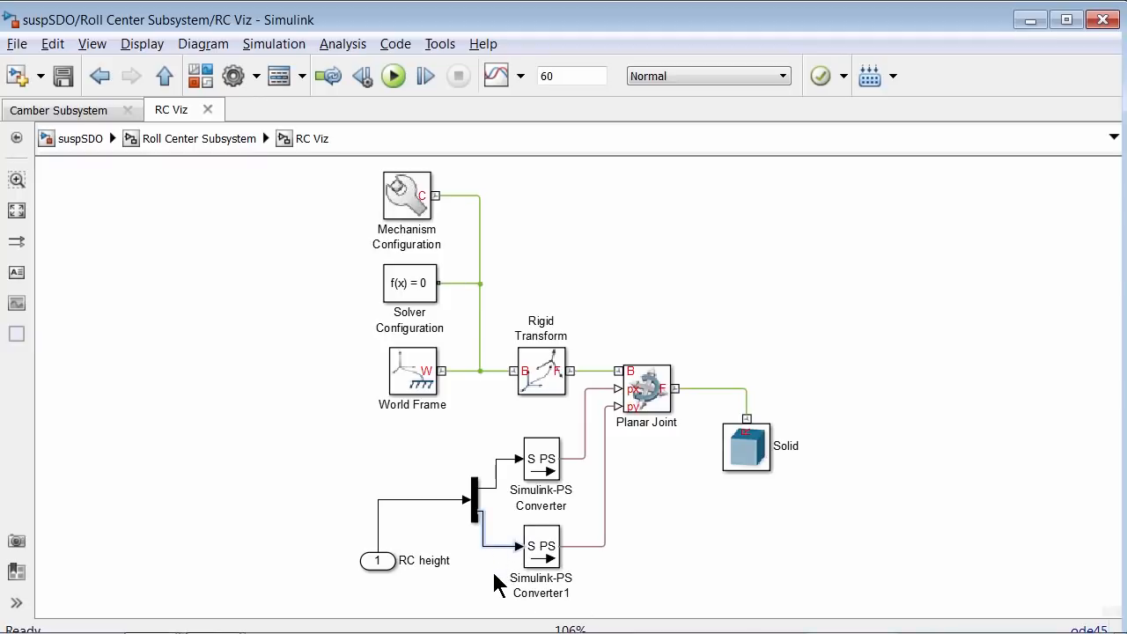
Return to Response Optimization, add the selected RC Viz demux signal to the RC set and create the RCB requirement with its plot
{"action": "key", "text": "alt+Tab"}
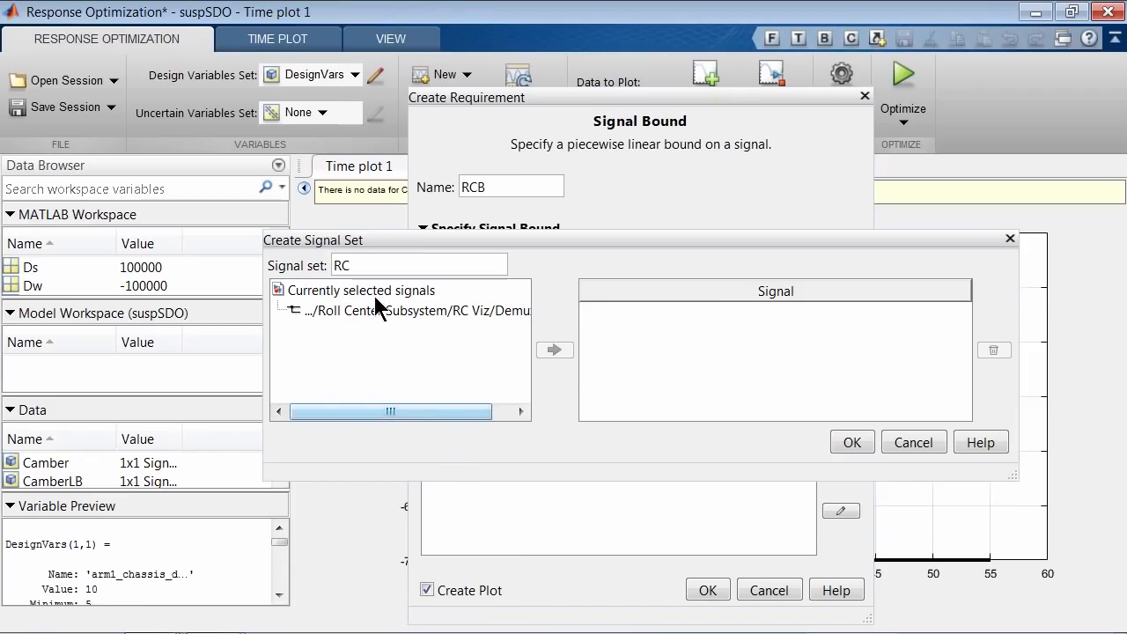
{"action": "left_click", "coordinate": [377, 311]}
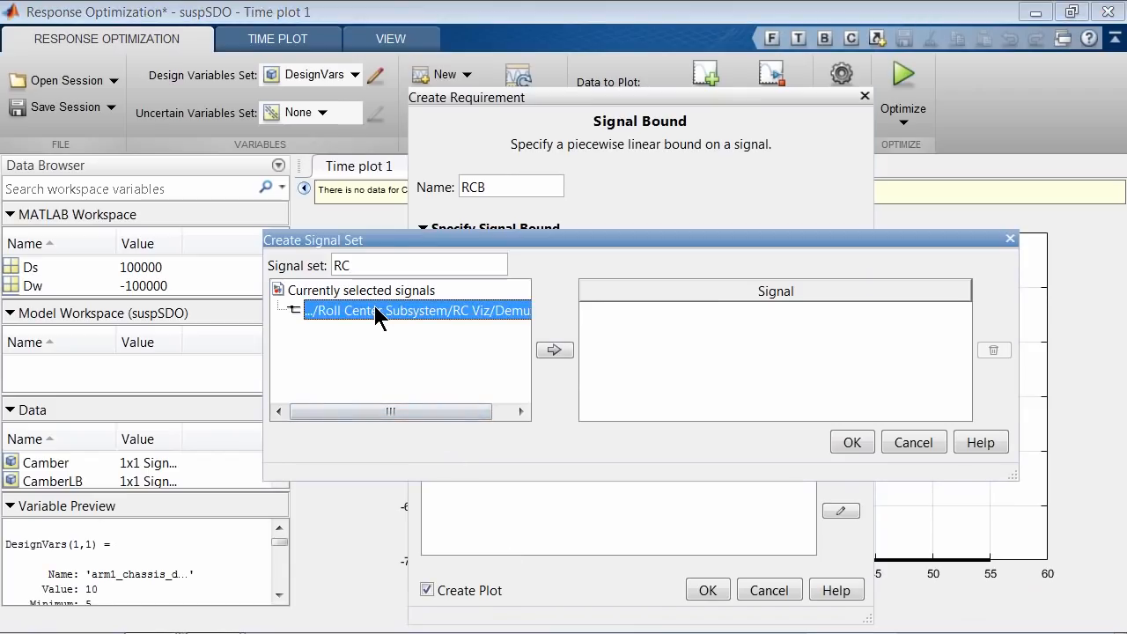
{"action": "left_click", "coordinate": [554, 350]}
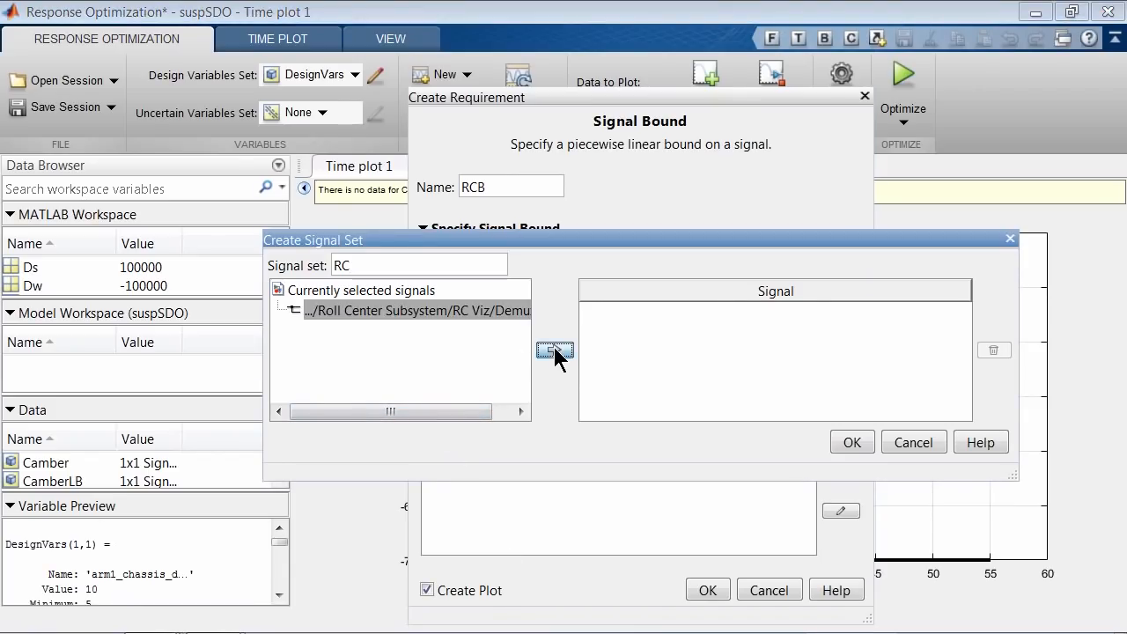
{"action": "left_click", "coordinate": [852, 442]}
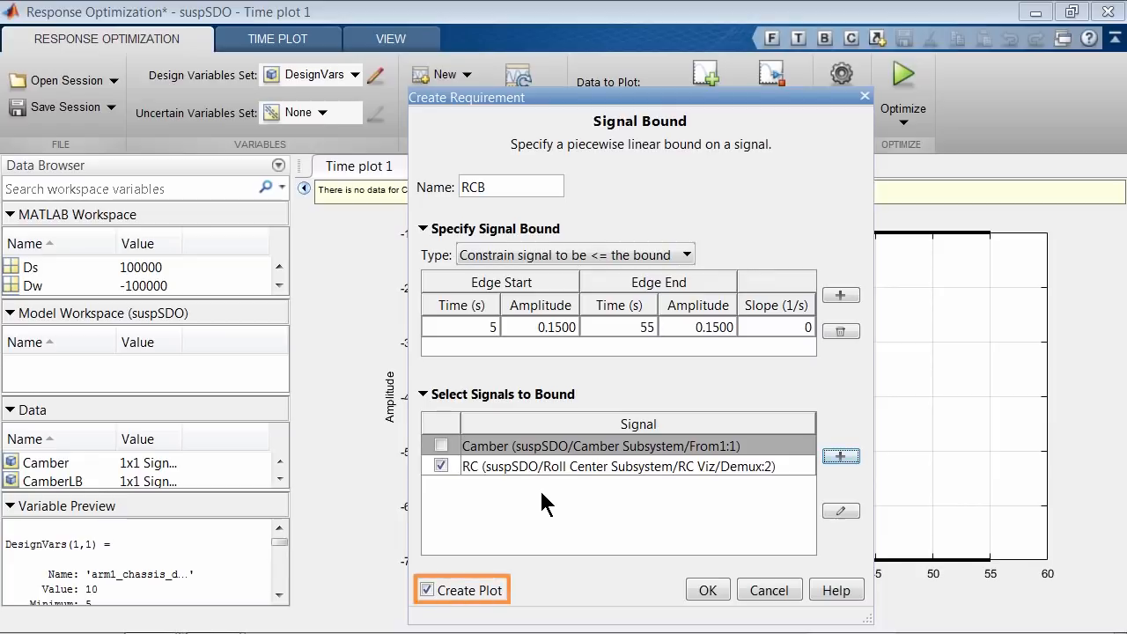
{"action": "left_click", "coordinate": [707, 590]}
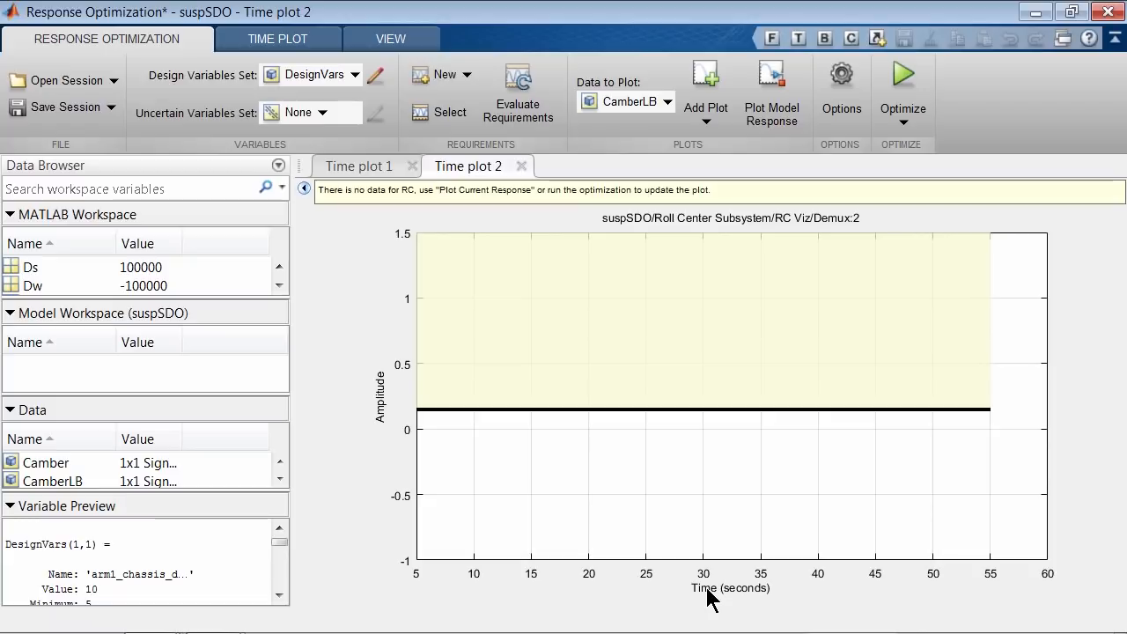
Tile the Camber and roll center time plots side by side and plot the current model response against their bounds
{"action": "left_click", "coordinate": [424, 40]}
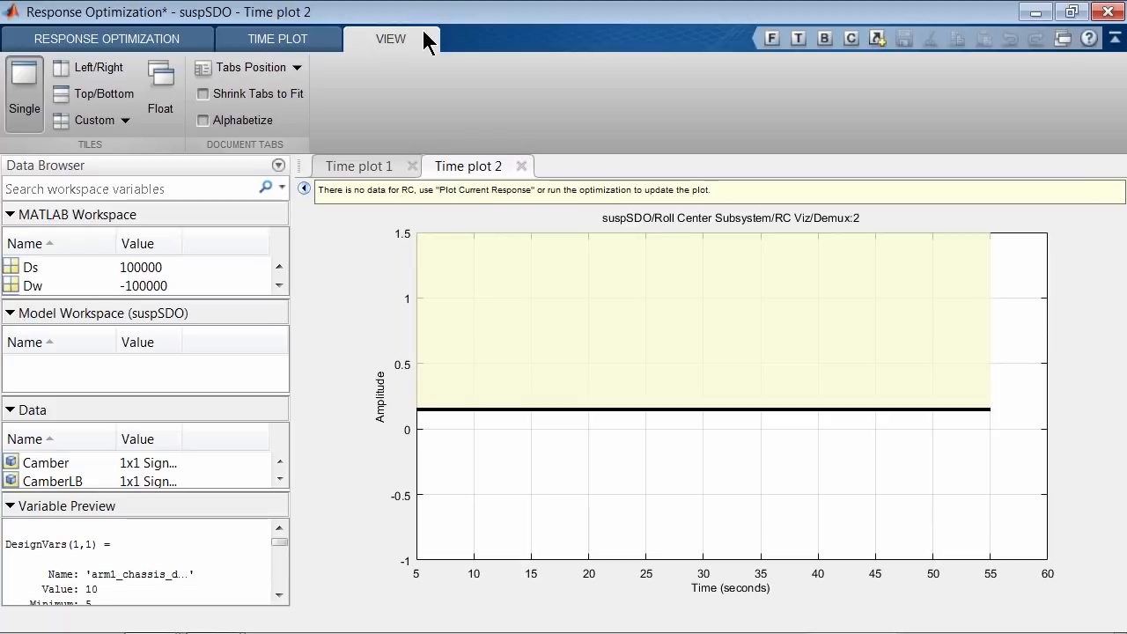
{"action": "left_click", "coordinate": [96, 70]}
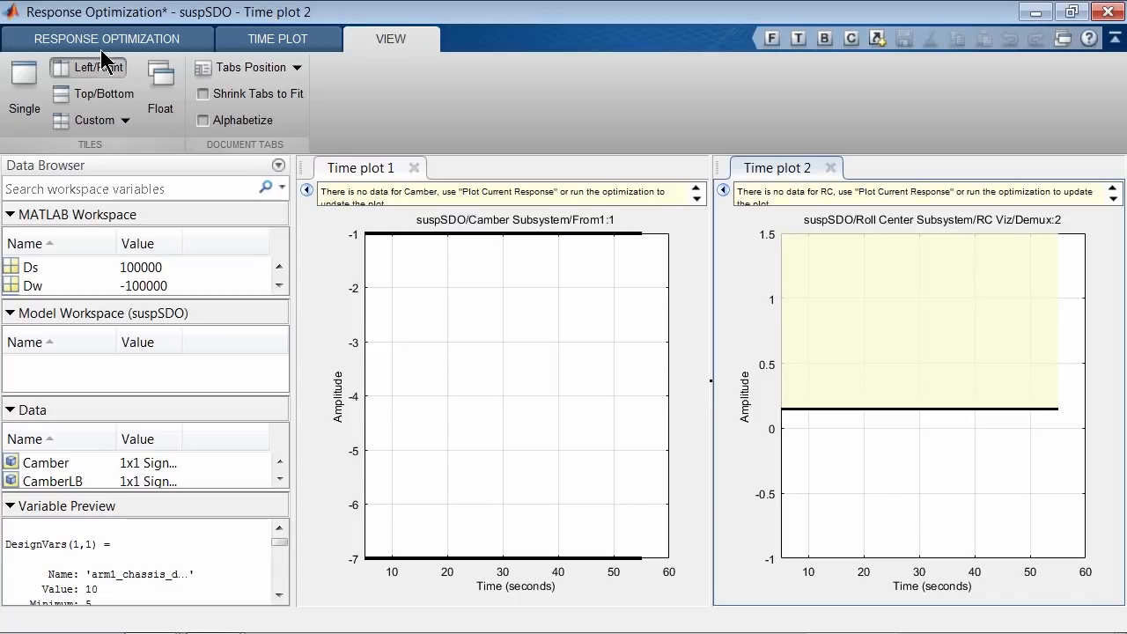
{"action": "left_click", "coordinate": [108, 39]}
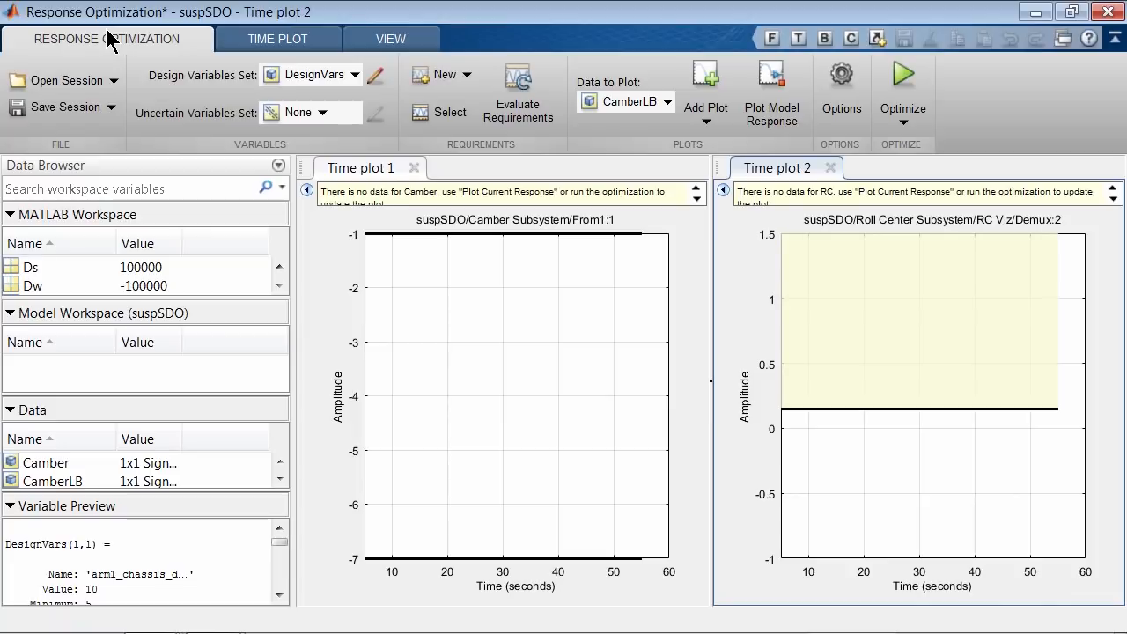
{"action": "left_click", "coordinate": [775, 81]}
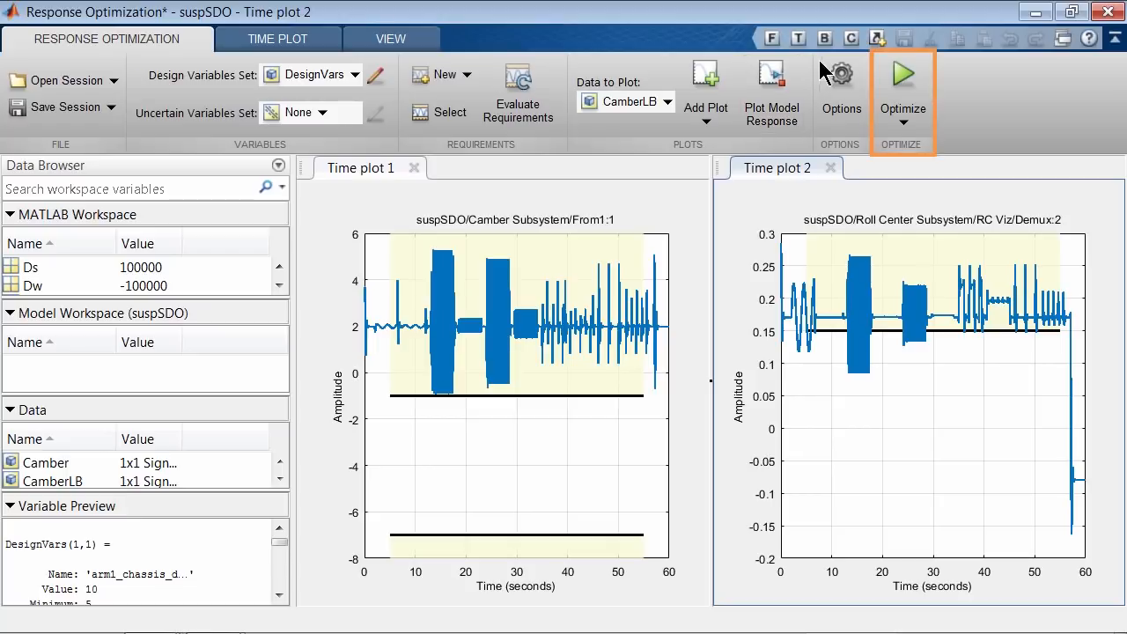
Run the response optimization and examine the full progress report for the iterations, requirement values and convergence status
{"action": "left_click", "coordinate": [914, 97]}
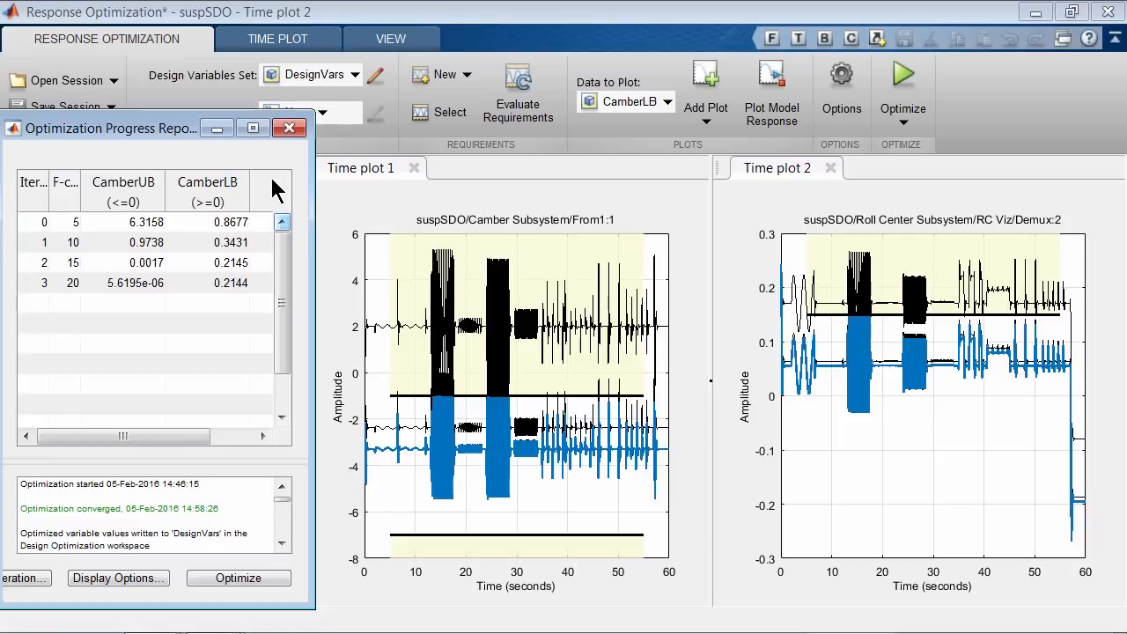
{"action": "left_click", "coordinate": [253, 127]}
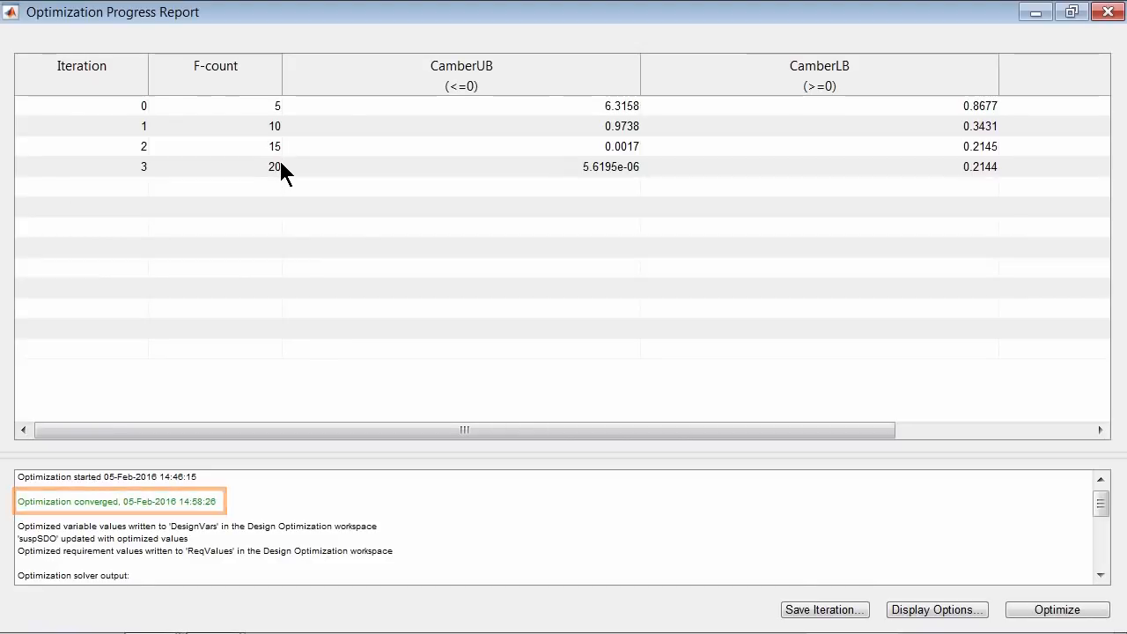
{"action": "left_click", "coordinate": [1036, 12]}
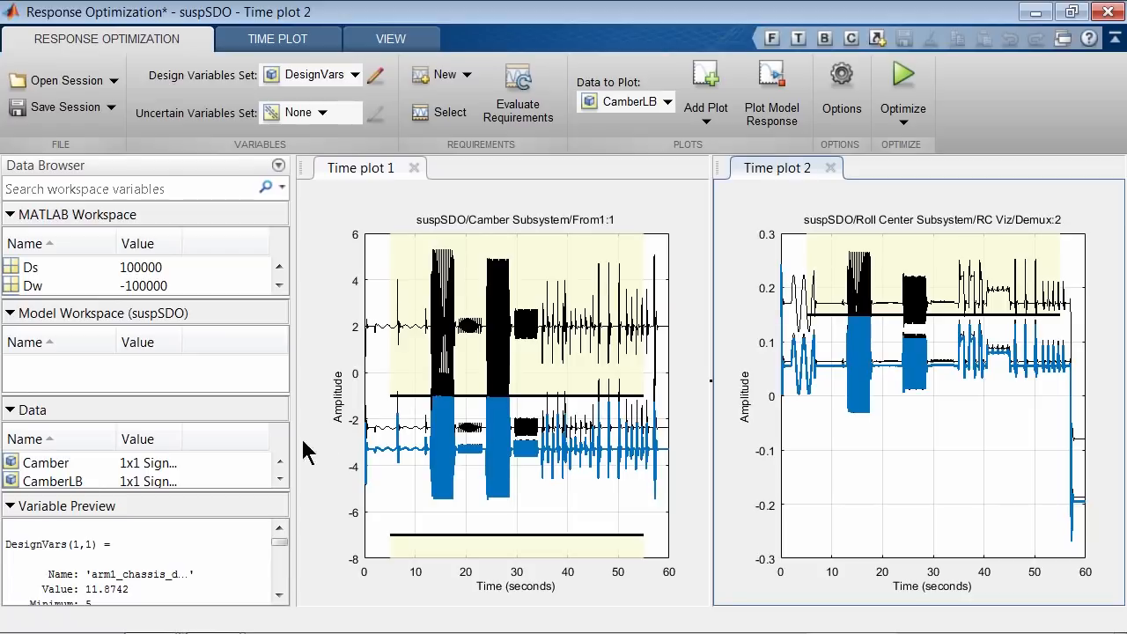
Examine the optimized values of both design variables, arm1_chassis_dist and arm1_l, in the DesignVars set
{"action": "left_click", "coordinate": [278, 479]}
{"action": "left_click", "coordinate": [279, 479]}
{"action": "left_click", "coordinate": [278, 479]}
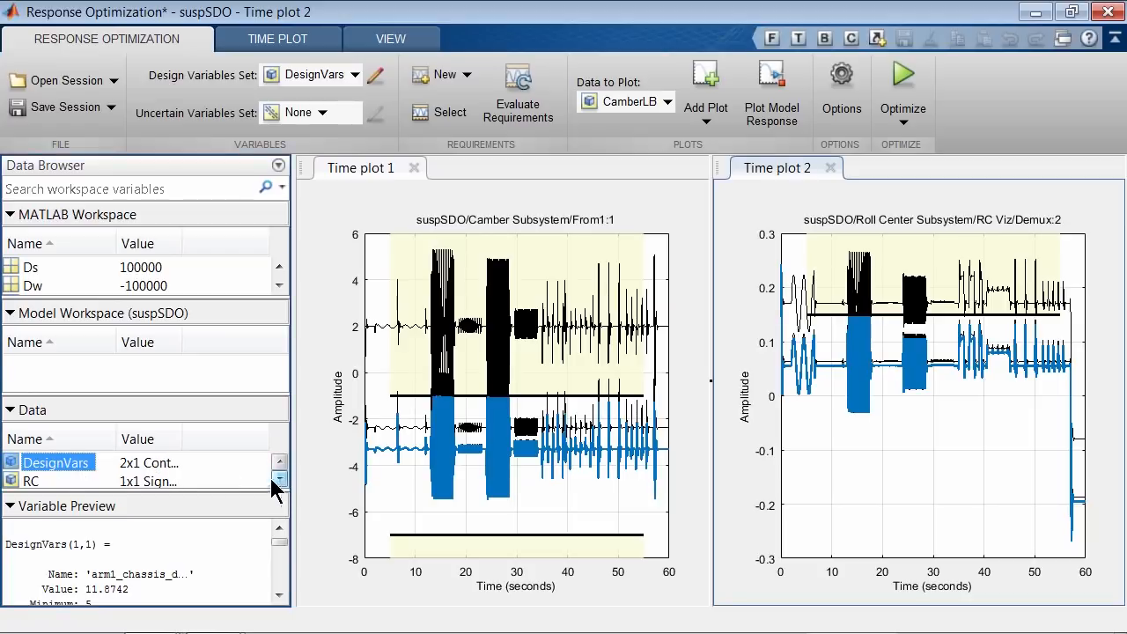
{"action": "double_click", "coordinate": [77, 465]}
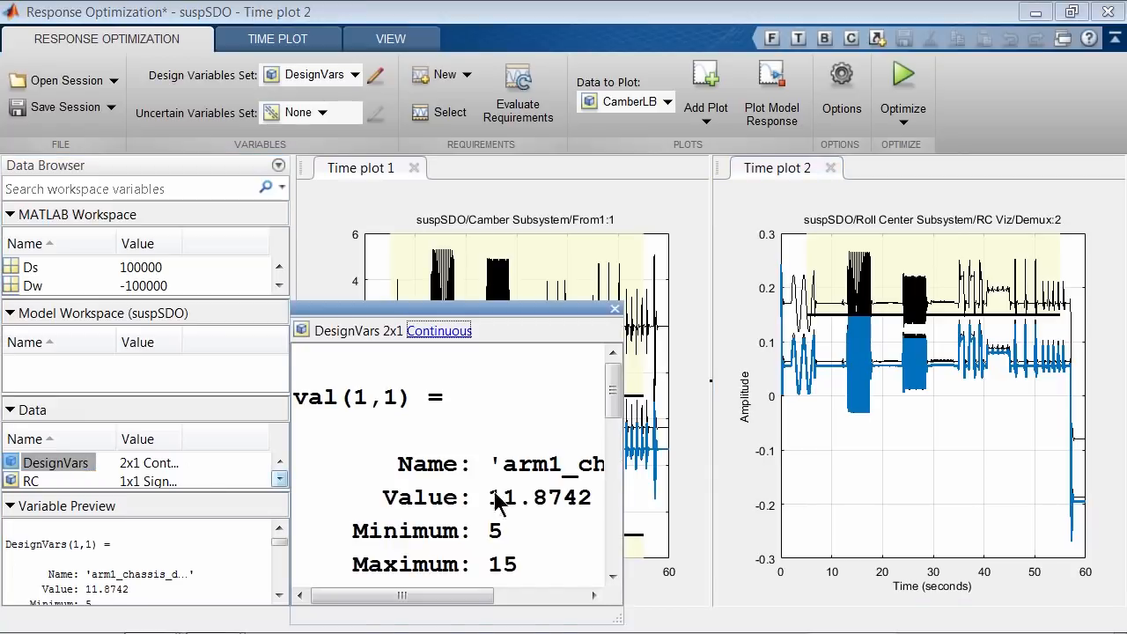
{"action": "left_click_drag", "start_coordinate": [613, 609], "coordinate": [812, 621]}
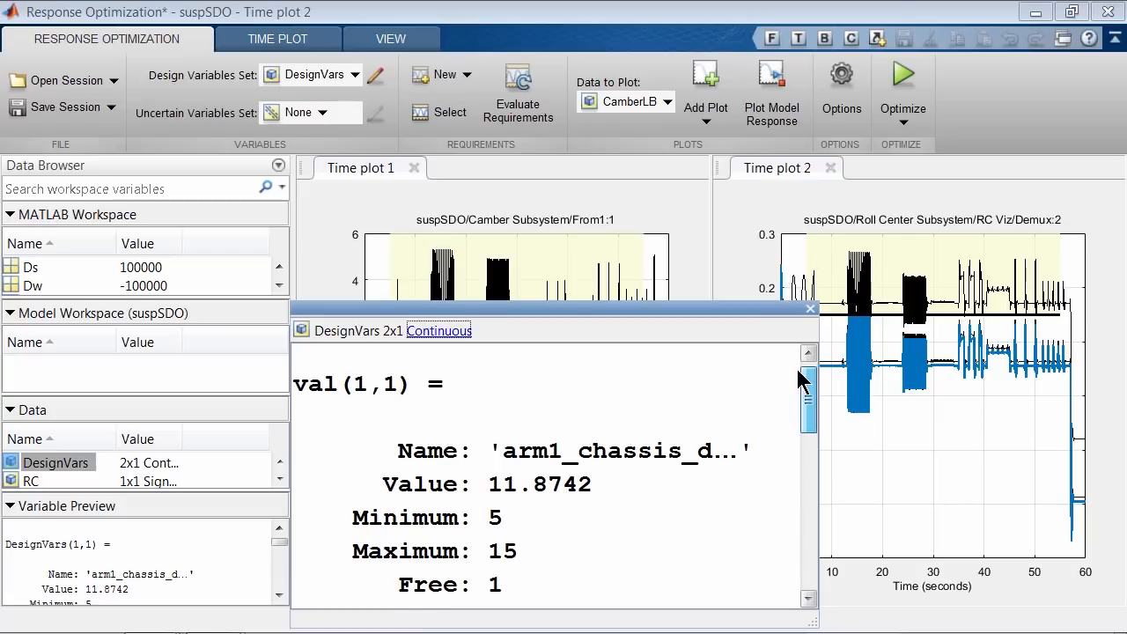
{"action": "left_click_drag", "start_coordinate": [799, 381], "coordinate": [801, 396]}
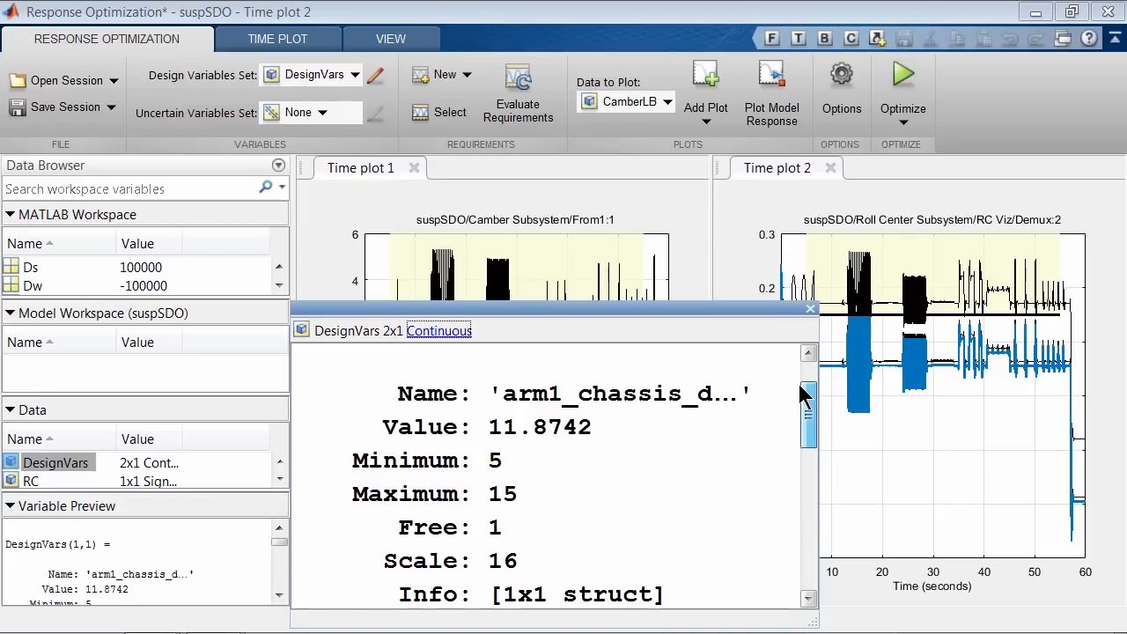
{"action": "left_click_drag", "start_coordinate": [800, 395], "coordinate": [797, 494]}
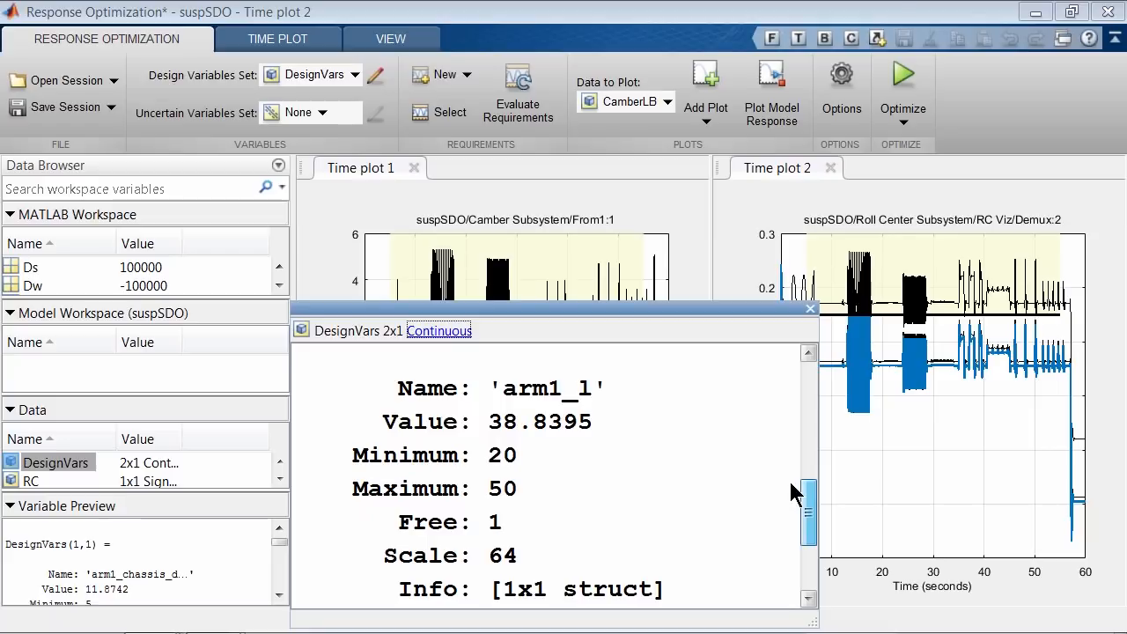
{"action": "left_click", "coordinate": [809, 310]}
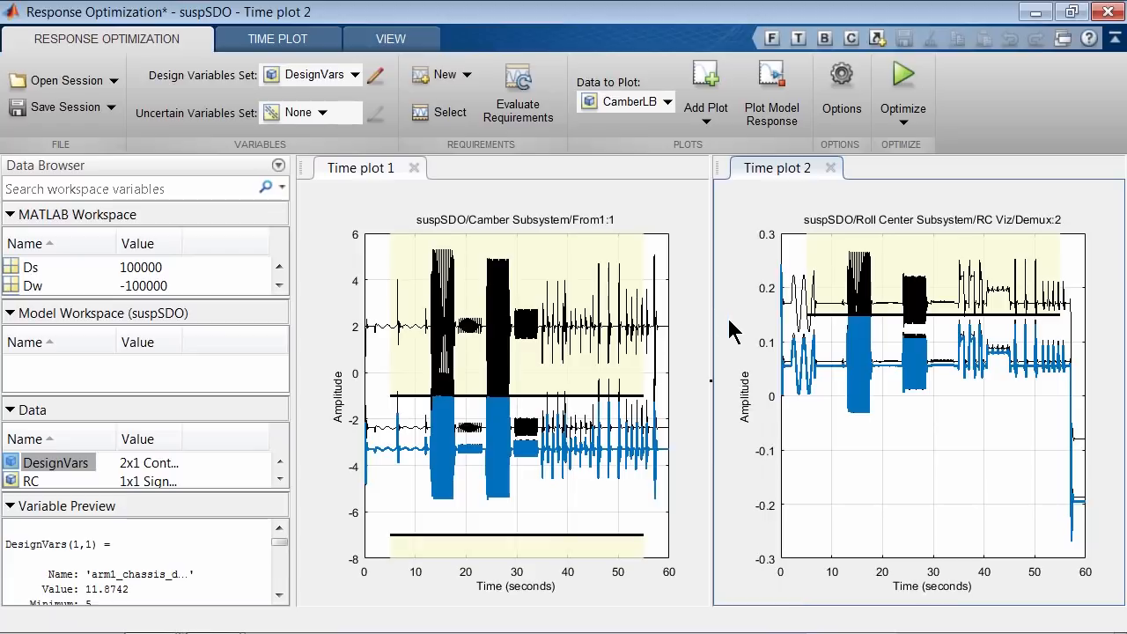
Switch to Mechanics Explorer to view the suspSDO suspension animation with the optimized geometry, and return to Response Optimization
{"action": "key", "text": "alt+Tab"}
{"action": "key", "text": "alt+Tab"}
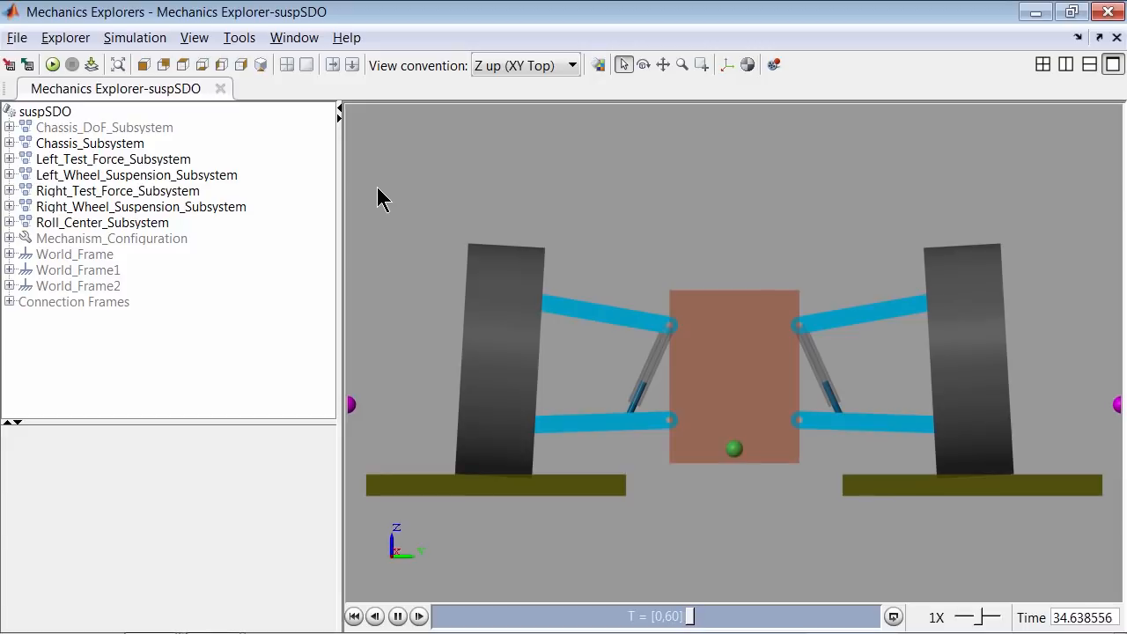
{"action": "key", "text": "alt+Tab"}
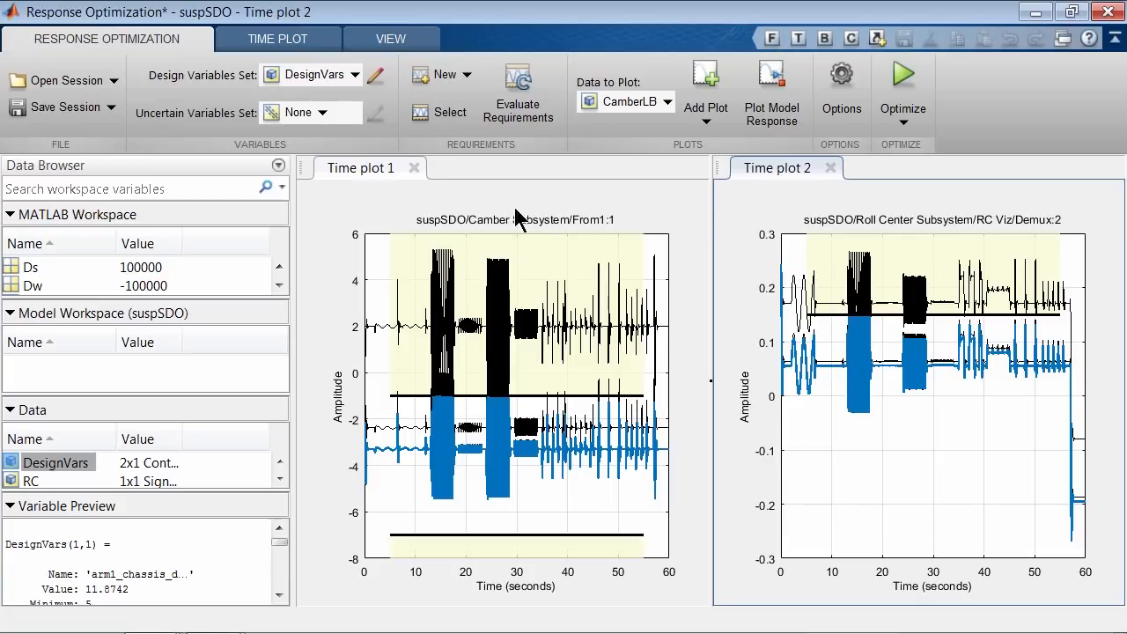
Review the available optimization methods and the parallel pool setting in the Response Optimization options, and switch to the PowerPoint presentation
{"action": "left_click", "coordinate": [850, 85]}
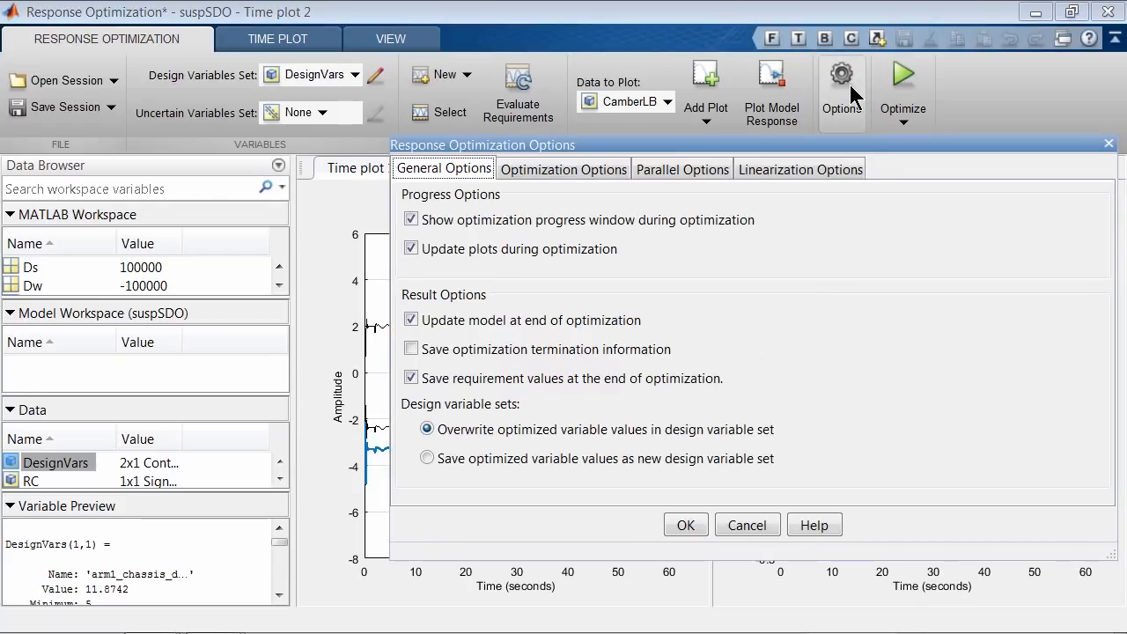
{"action": "left_click", "coordinate": [597, 171]}
{"action": "left_click", "coordinate": [640, 217]}
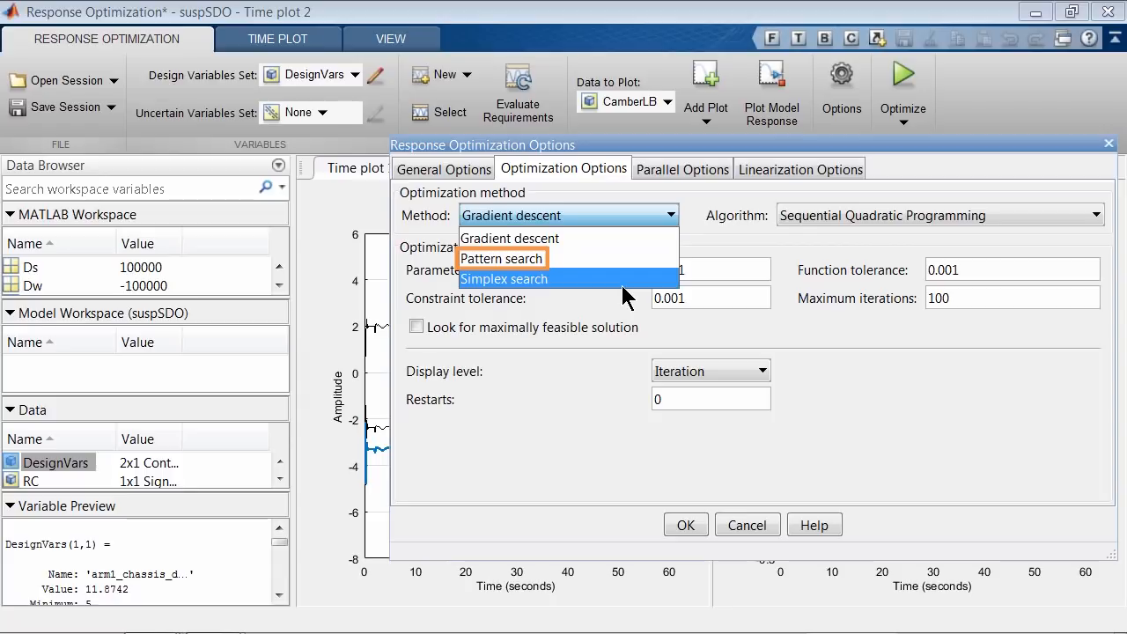
{"action": "left_click", "coordinate": [609, 305]}
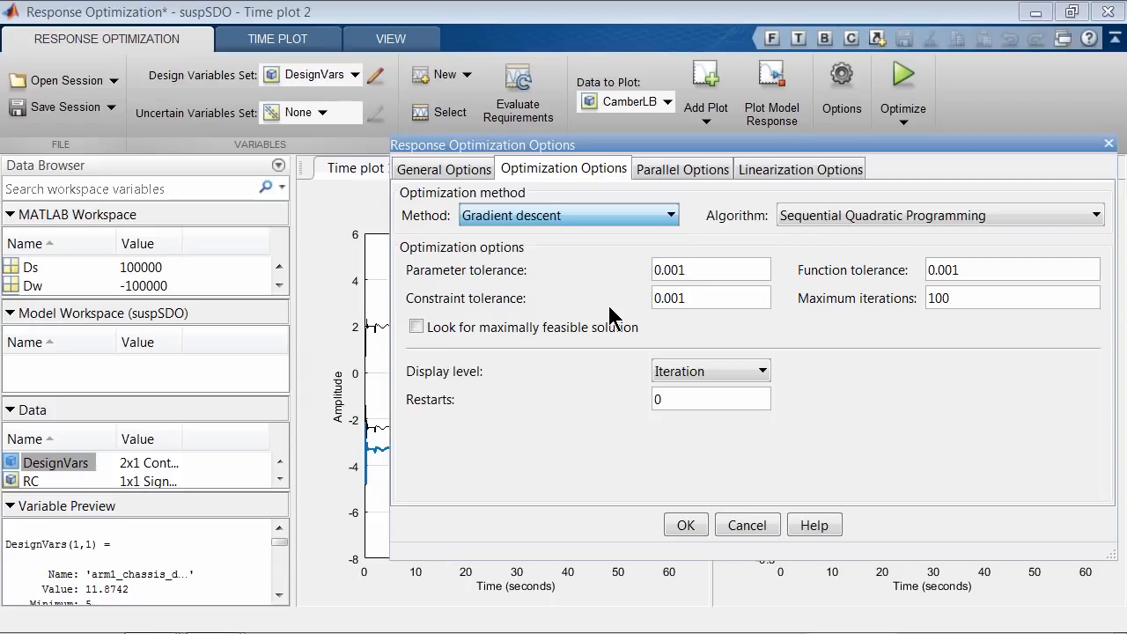
{"action": "left_click", "coordinate": [678, 171]}
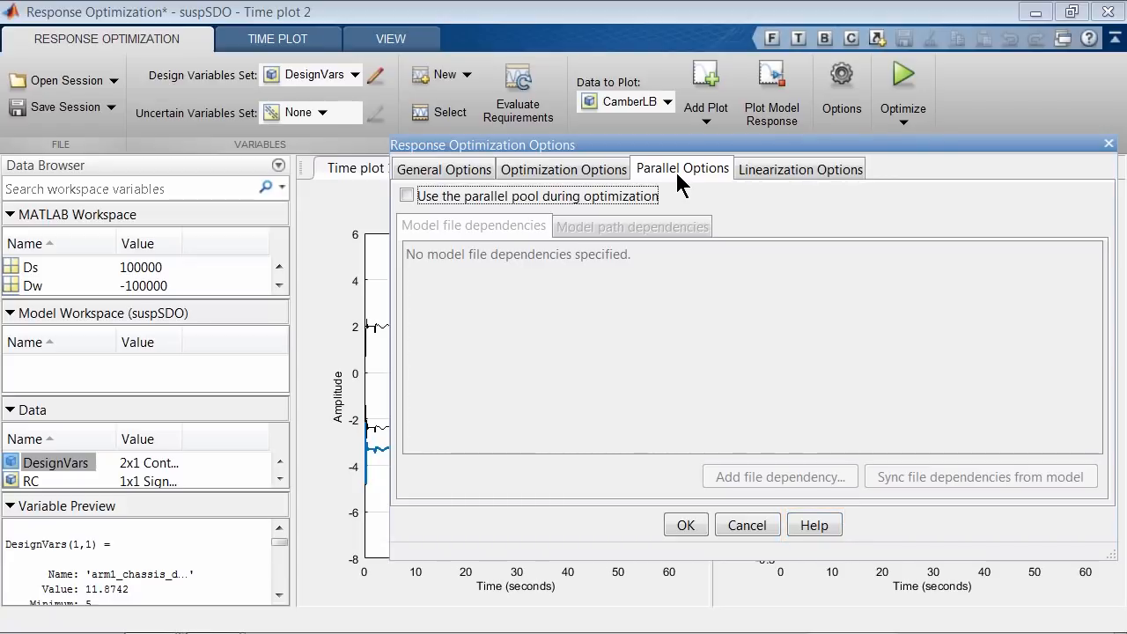
{"action": "key", "text": "alt+Tab"}
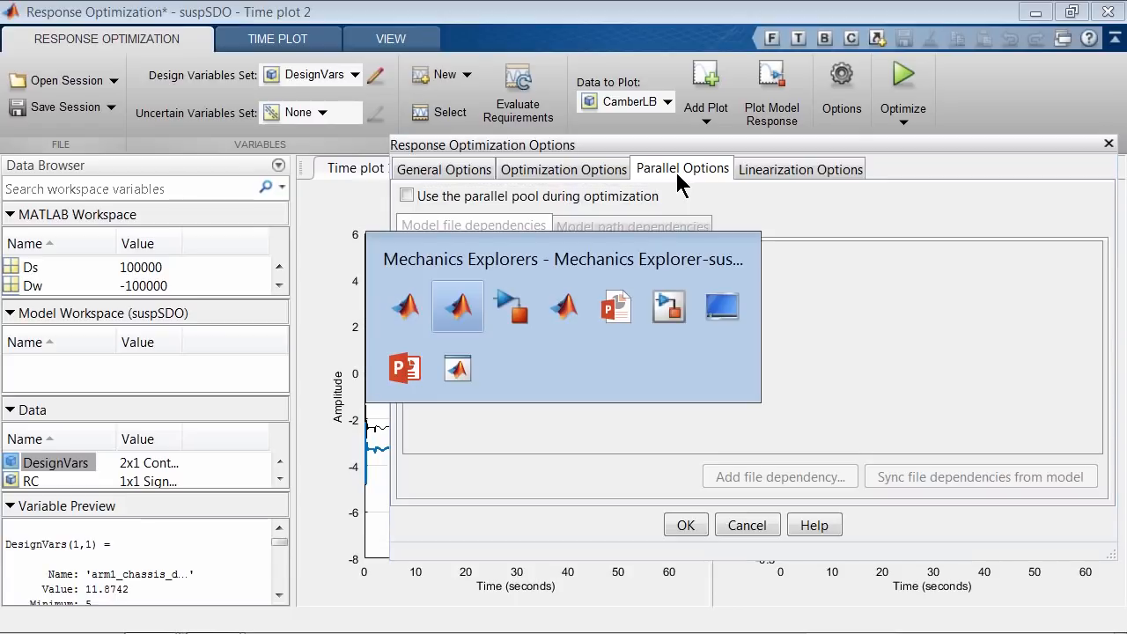
{"action": "key", "text": "Right"}
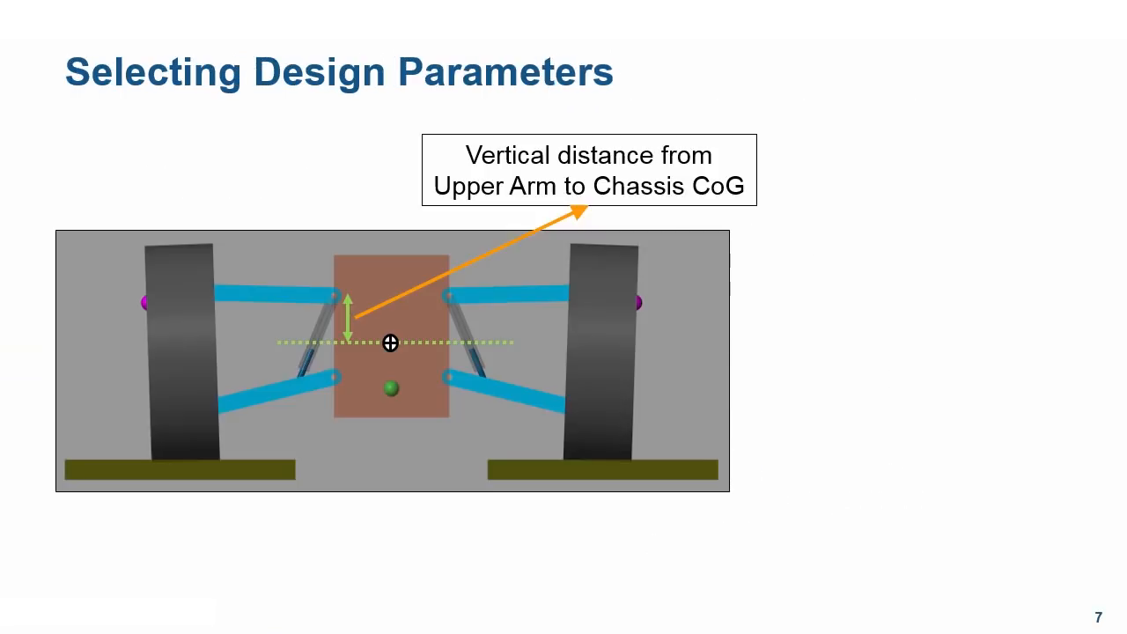